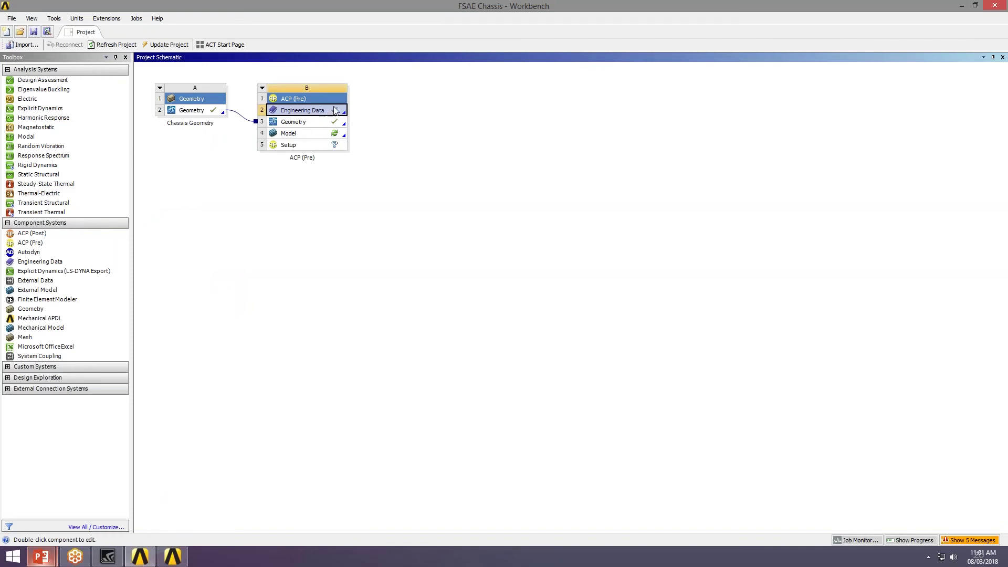
Open the Engineering Data of the ACP (Pre) system and delete the Structural Steel material.
{"action": "double_click", "coordinate": [333, 113]}
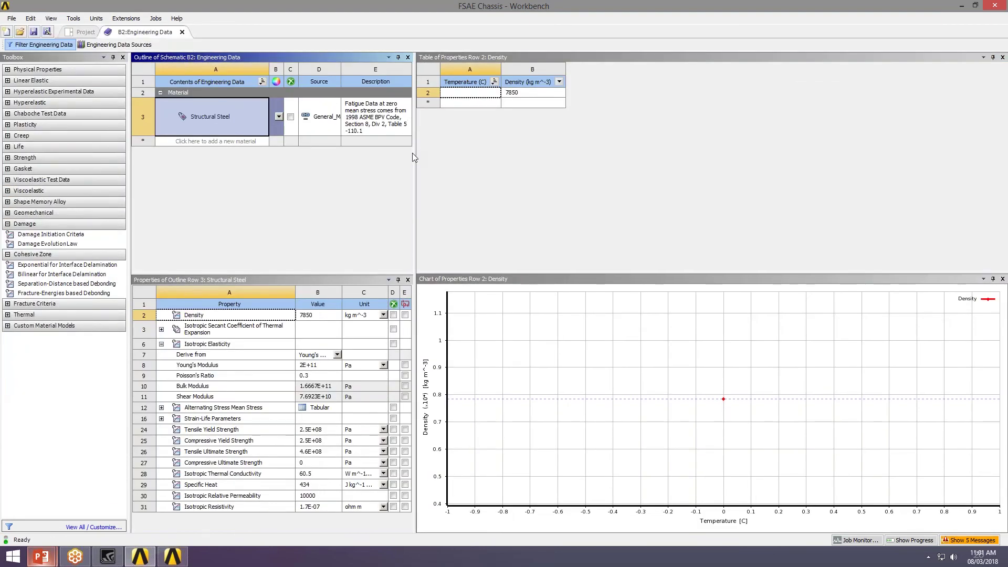
{"action": "left_click_drag", "start_coordinate": [415, 153], "coordinate": [707, 147]}
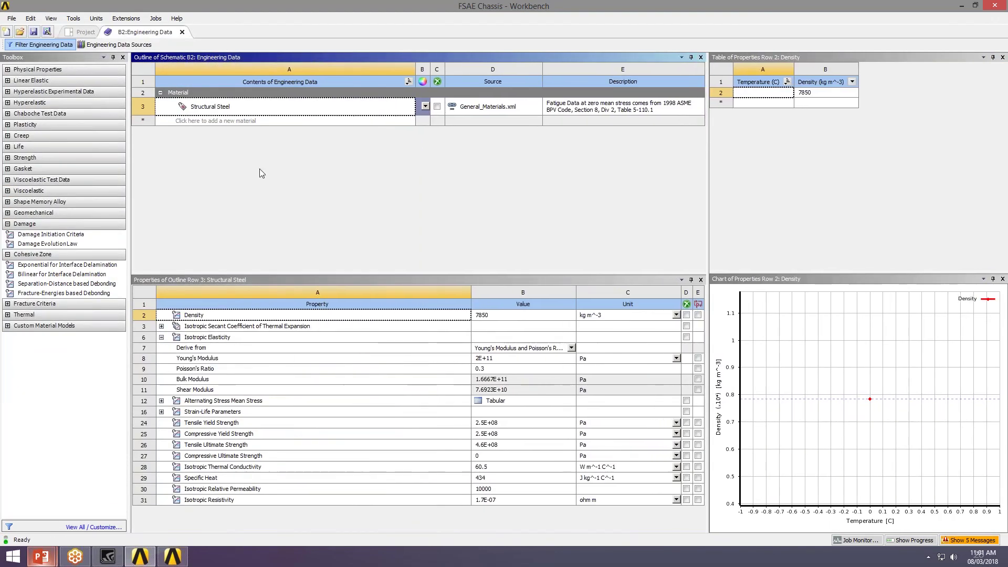
{"action": "left_click", "coordinate": [244, 106]}
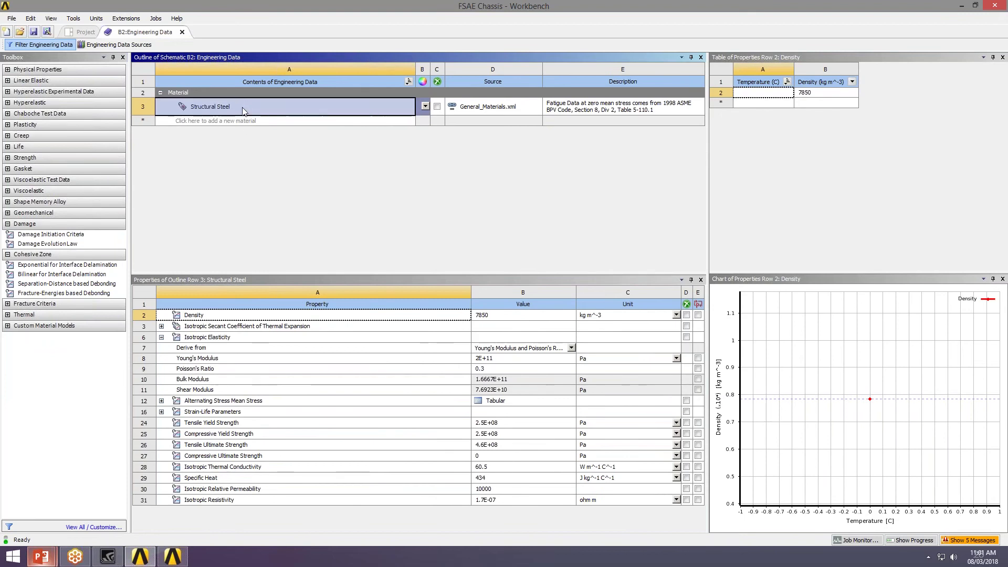
{"action": "right_click", "coordinate": [244, 108]}
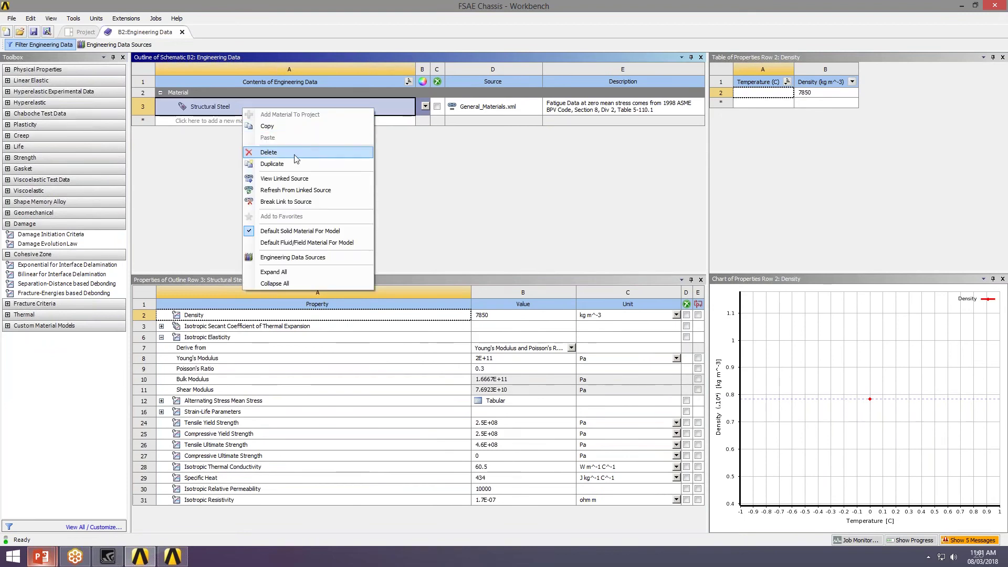
{"action": "left_click", "coordinate": [269, 152]}
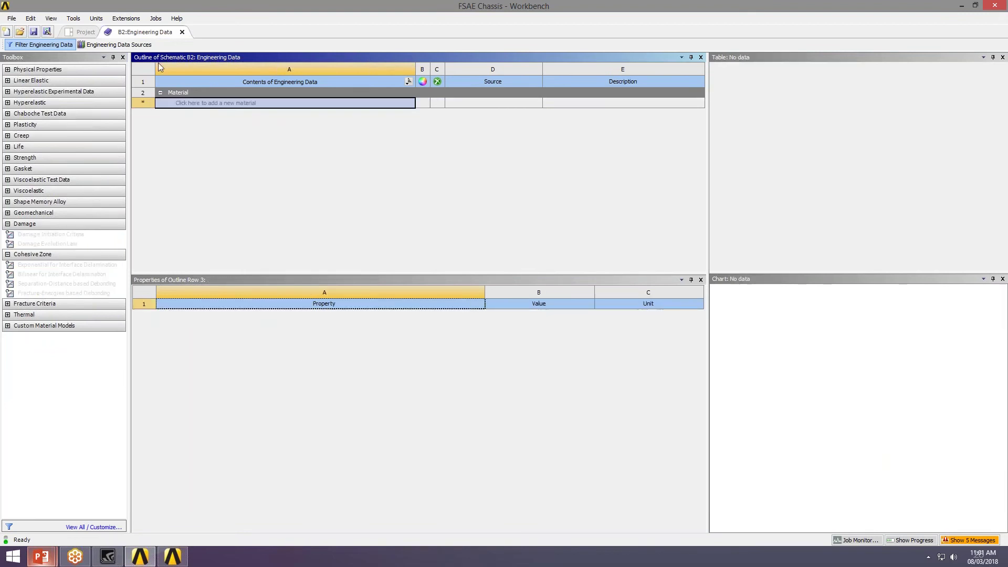
Add Epoxy Carbon UD (230 GPa) Prepreg and Epoxy Carbon Woven (230 GPa) Wet from the Composite Materials library to the engineering data.
{"action": "left_click", "coordinate": [126, 45]}
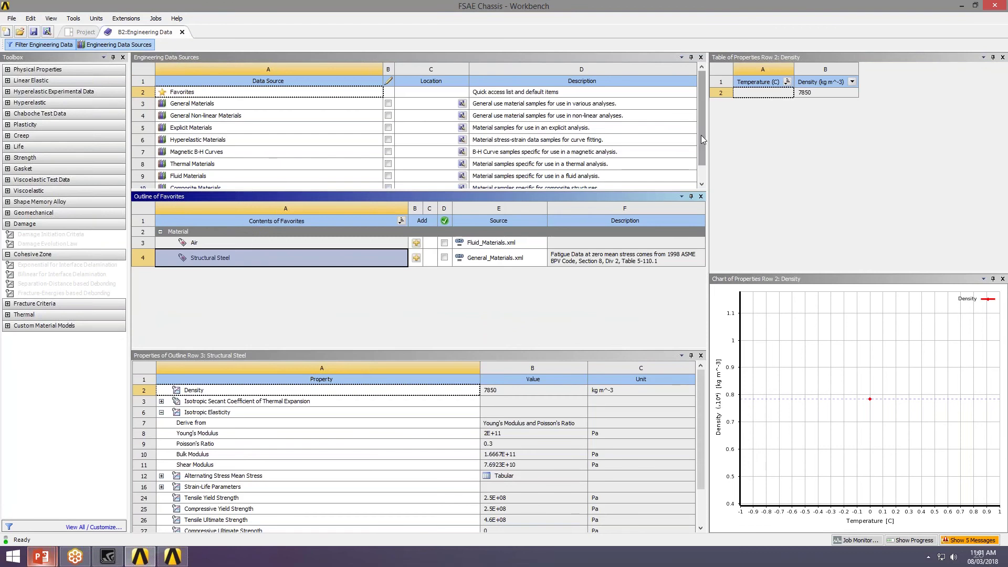
{"action": "left_click_drag", "start_coordinate": [700, 141], "coordinate": [700, 159]}
{"action": "left_click", "coordinate": [199, 169]}
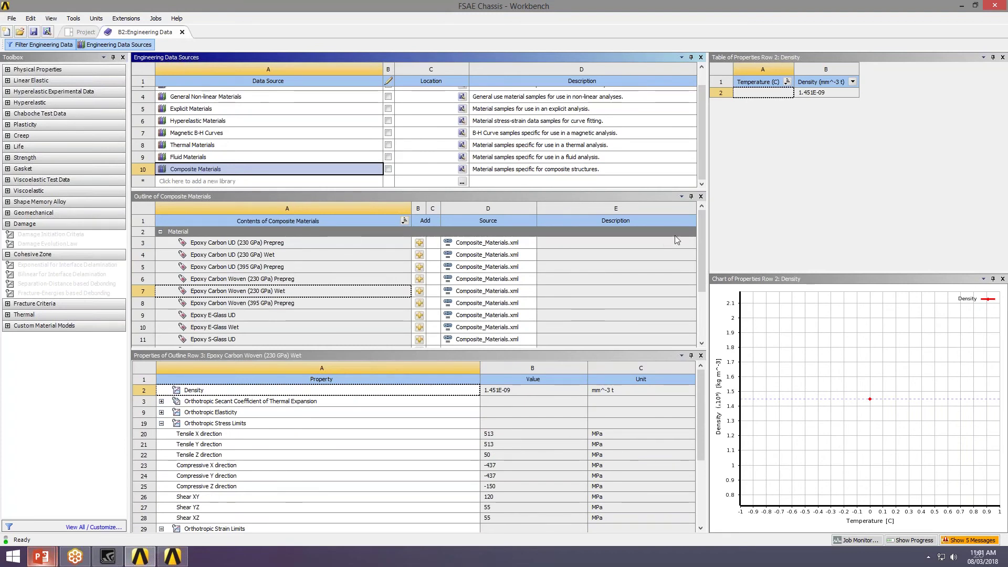
{"action": "left_click_drag", "start_coordinate": [703, 238], "coordinate": [703, 241]}
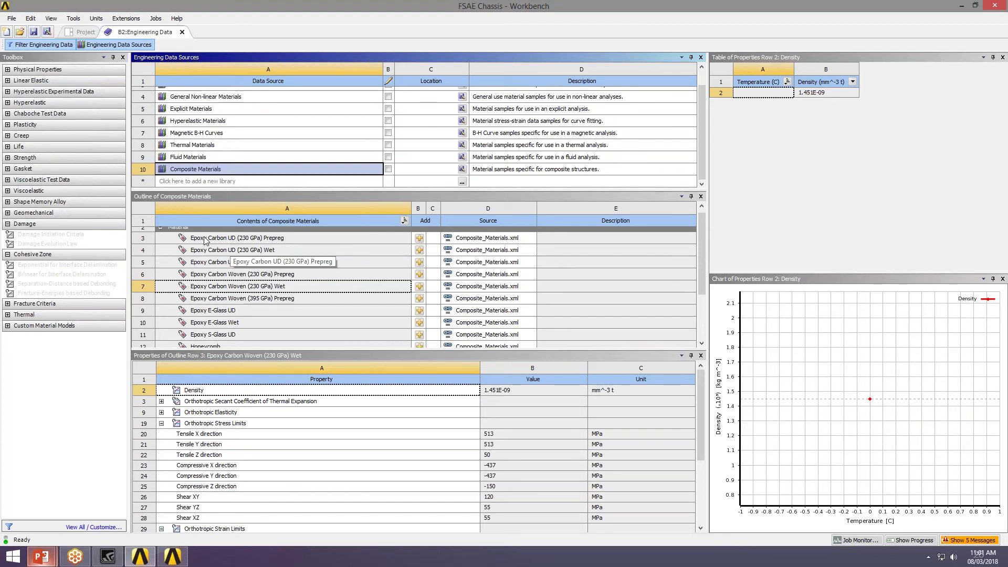
{"action": "left_click", "coordinate": [419, 238]}
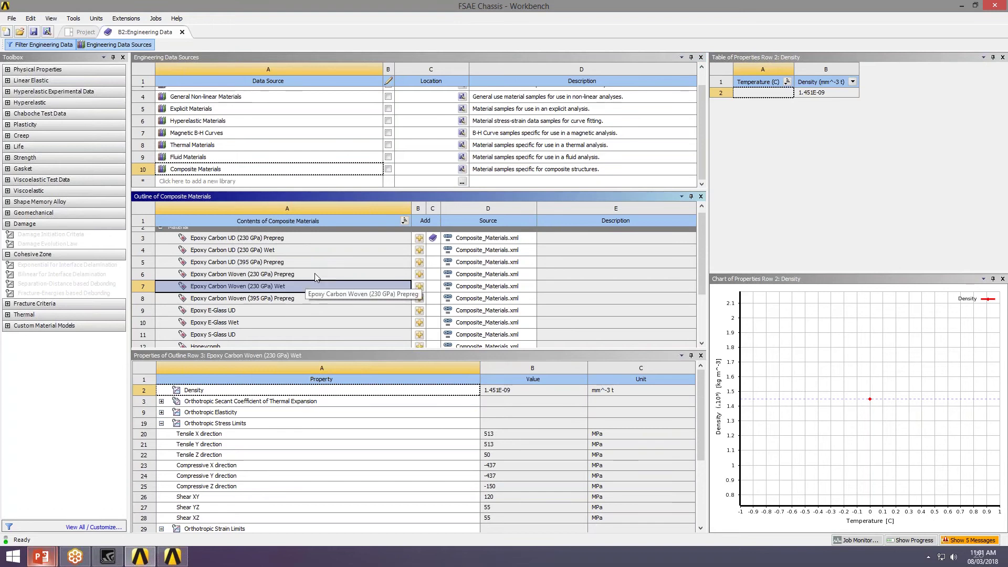
{"action": "left_click", "coordinate": [419, 287]}
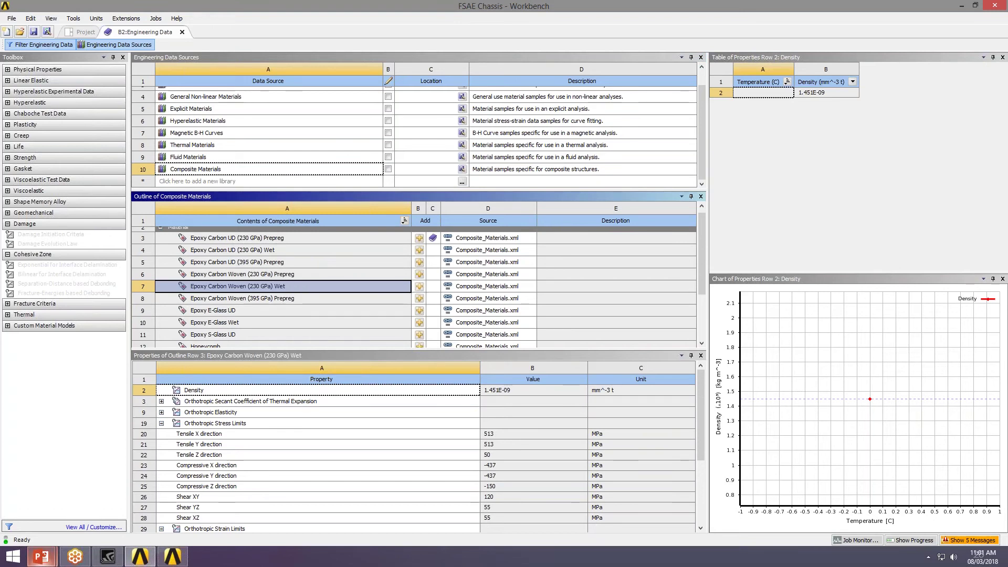
Add Honeycomb and Resin Epoxy from the Composite Materials library, and return to the project schematic.
{"action": "scroll", "coordinate": [700, 288], "scroll_direction": "down", "scroll_amount": 2}
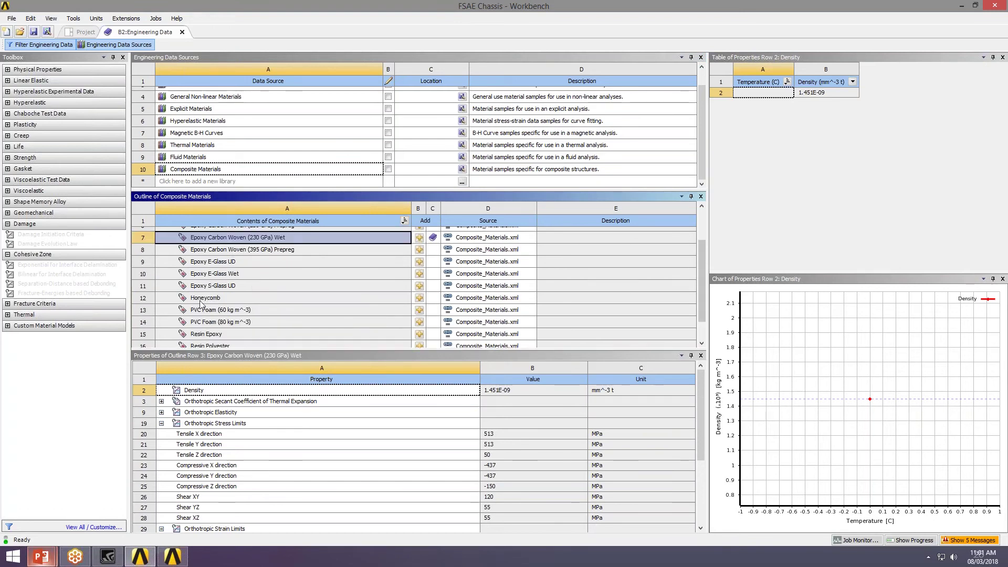
{"action": "left_click", "coordinate": [419, 297]}
{"action": "scroll", "coordinate": [705, 297], "scroll_direction": "down", "scroll_amount": 1}
{"action": "scroll", "coordinate": [705, 297], "scroll_direction": "down", "scroll_amount": 1}
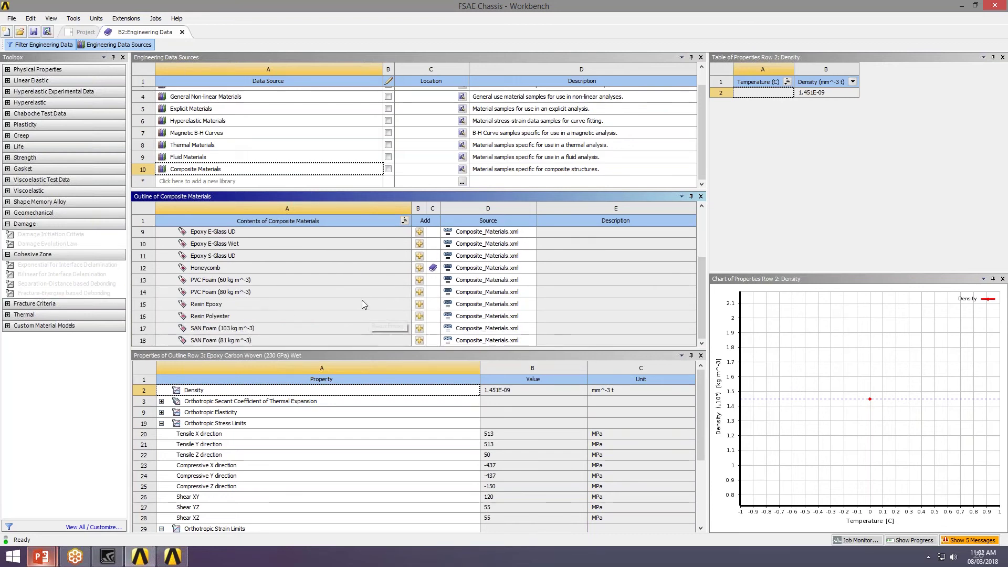
{"action": "left_click", "coordinate": [419, 305]}
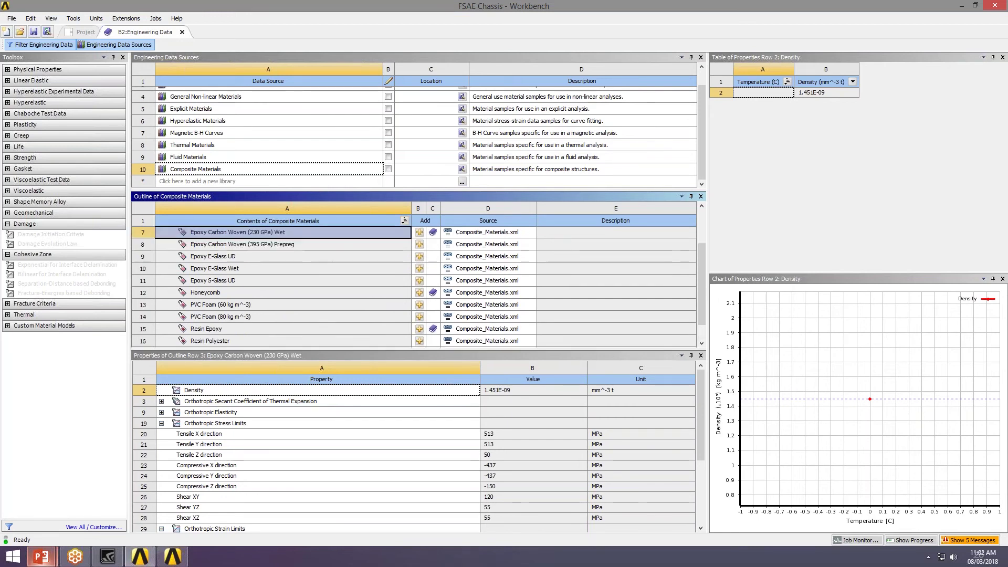
{"action": "left_click", "coordinate": [182, 33]}
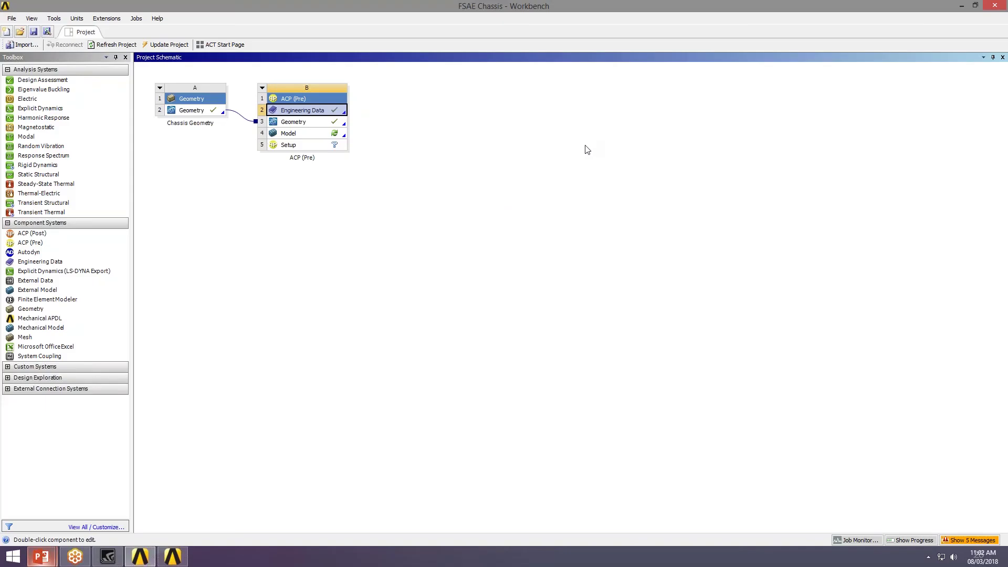
Open the ACP (Pre) model in Mechanical and check which surface body is the chassis and which is the roll hoop.
{"action": "left_click", "coordinate": [301, 134]}
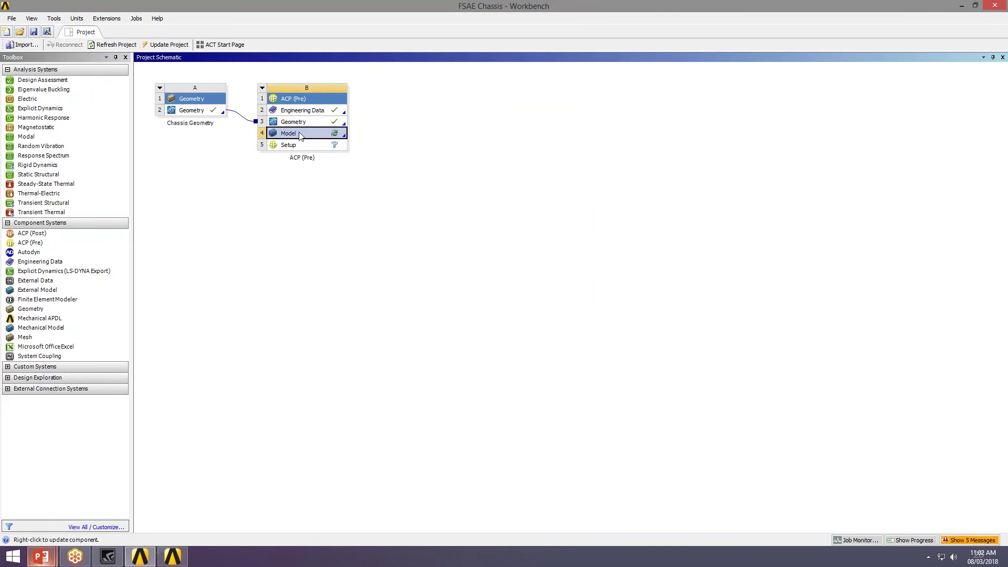
{"action": "double_click", "coordinate": [300, 135]}
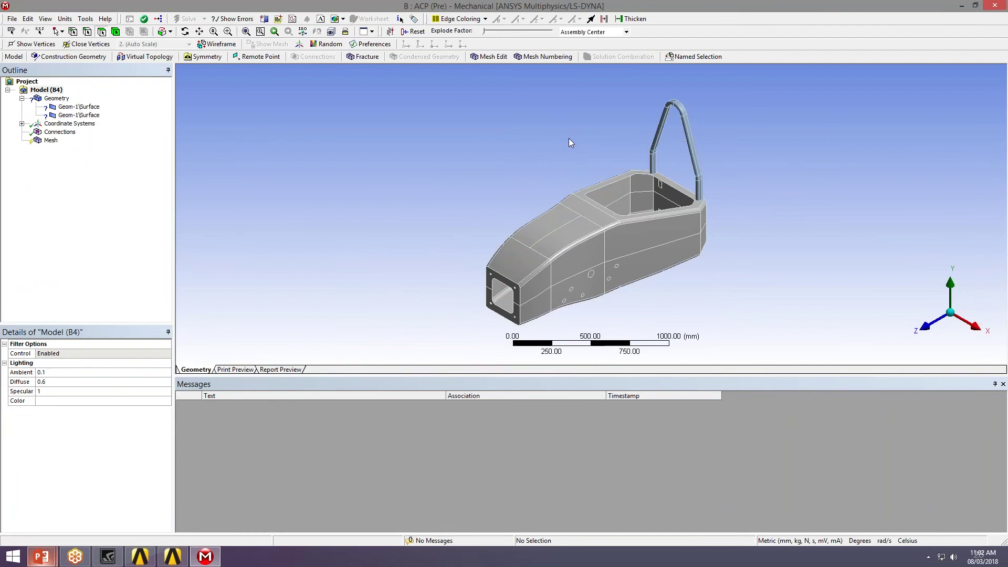
{"action": "left_click", "coordinate": [79, 107]}
{"action": "left_click", "coordinate": [82, 115]}
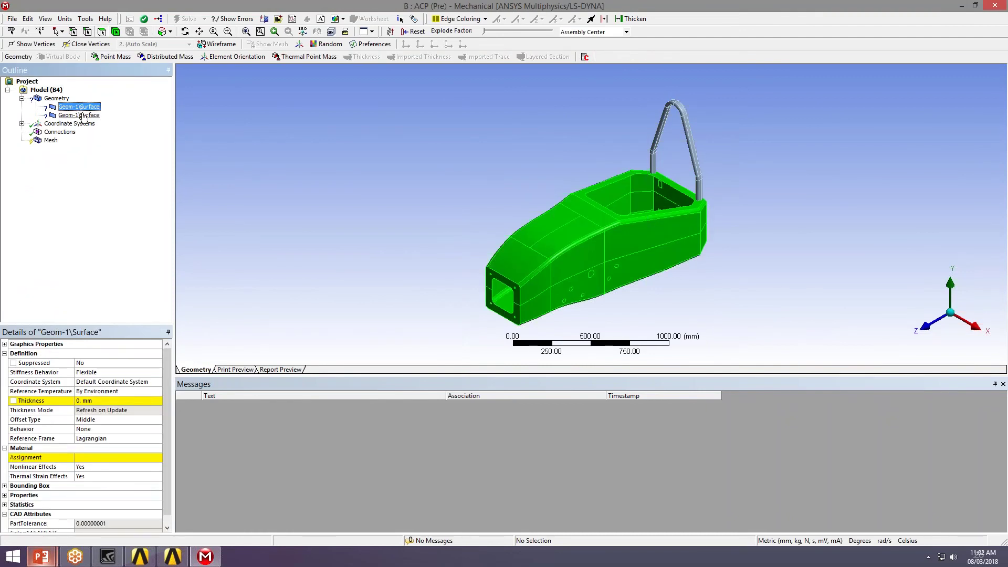
{"action": "middle_click_drag", "start_coordinate": [594, 285], "coordinate": [470, 224], "text": "ctrl"}
{"action": "left_click", "coordinate": [449, 189]}
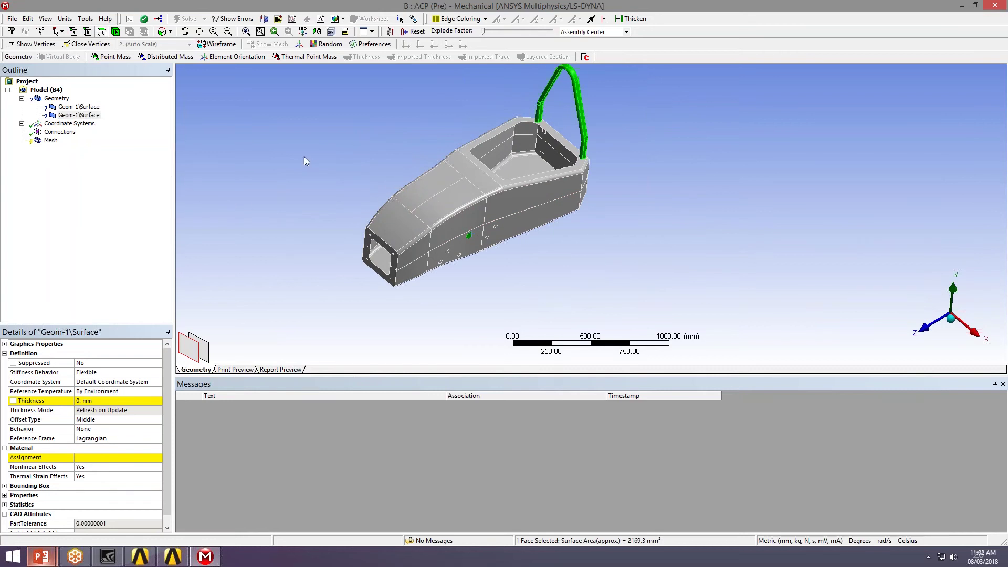
Generate the mesh for the chassis and roll hoop surfaces with the default mesh settings.
{"action": "left_click", "coordinate": [51, 140]}
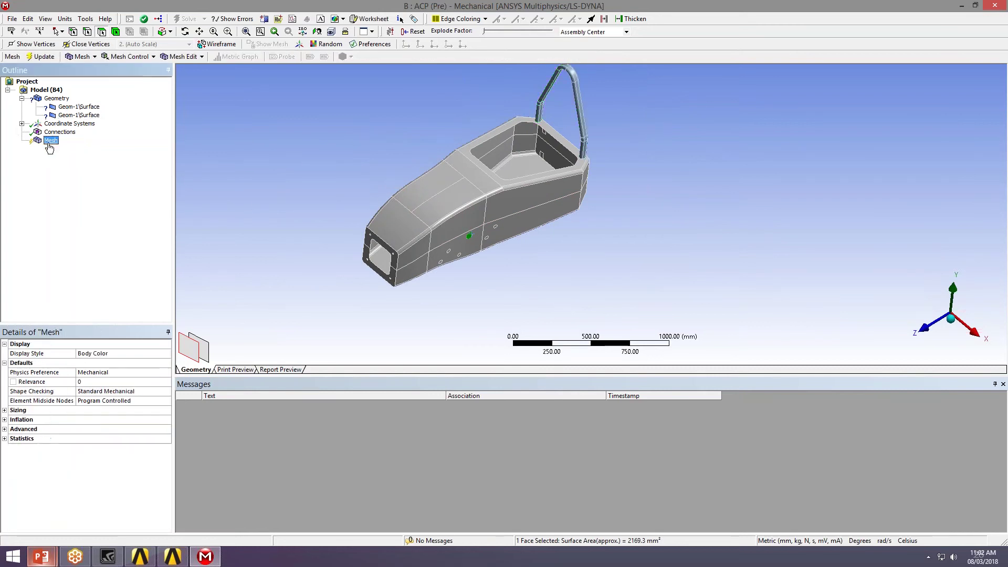
{"action": "right_click", "coordinate": [50, 148]}
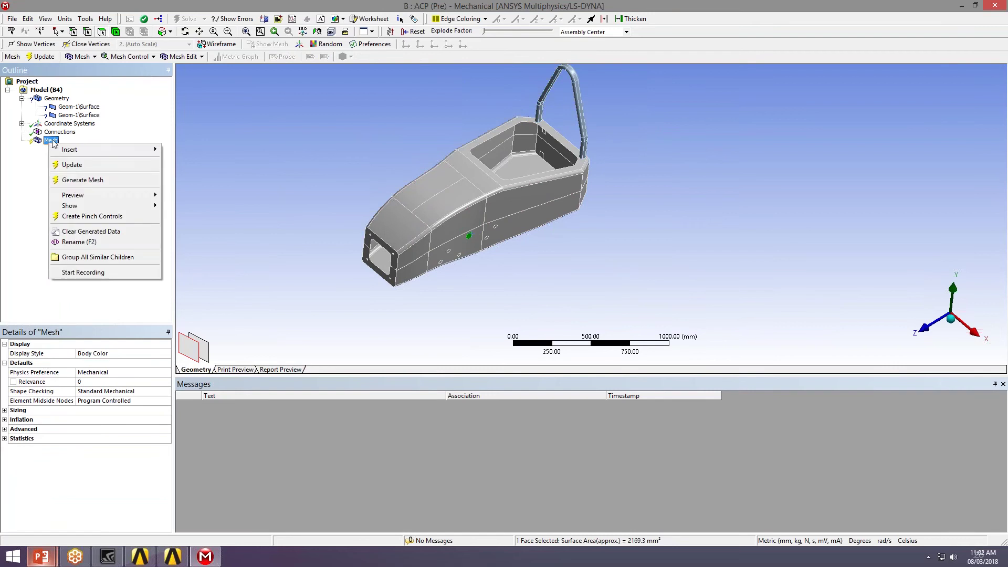
{"action": "left_click", "coordinate": [83, 180]}
{"action": "middle_click_drag", "start_coordinate": [375, 171], "coordinate": [447, 209]}
{"action": "right_click_drag", "start_coordinate": [625, 74], "coordinate": [287, 303]}
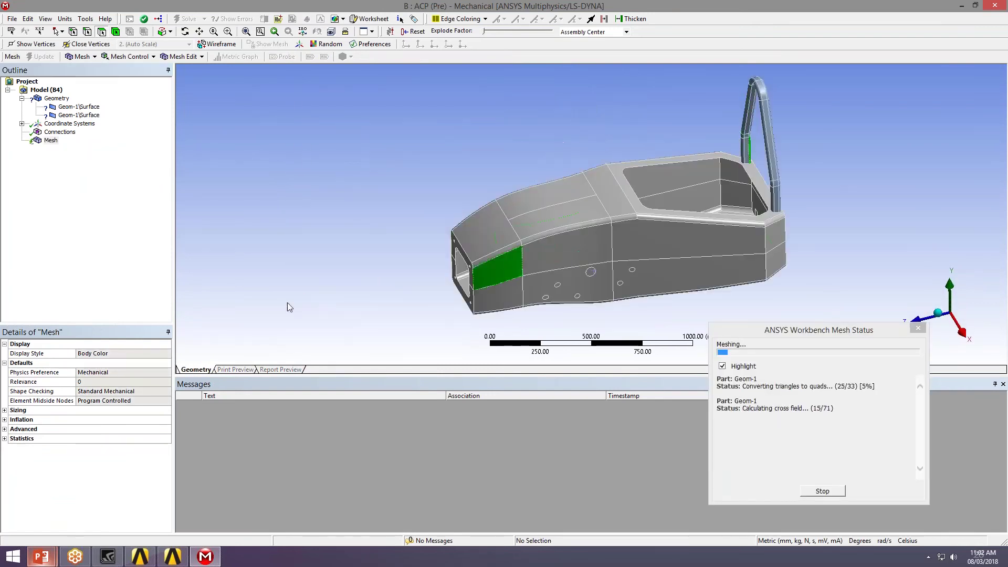
{"action": "middle_click_drag", "start_coordinate": [584, 240], "coordinate": [482, 236], "text": "ctrl"}
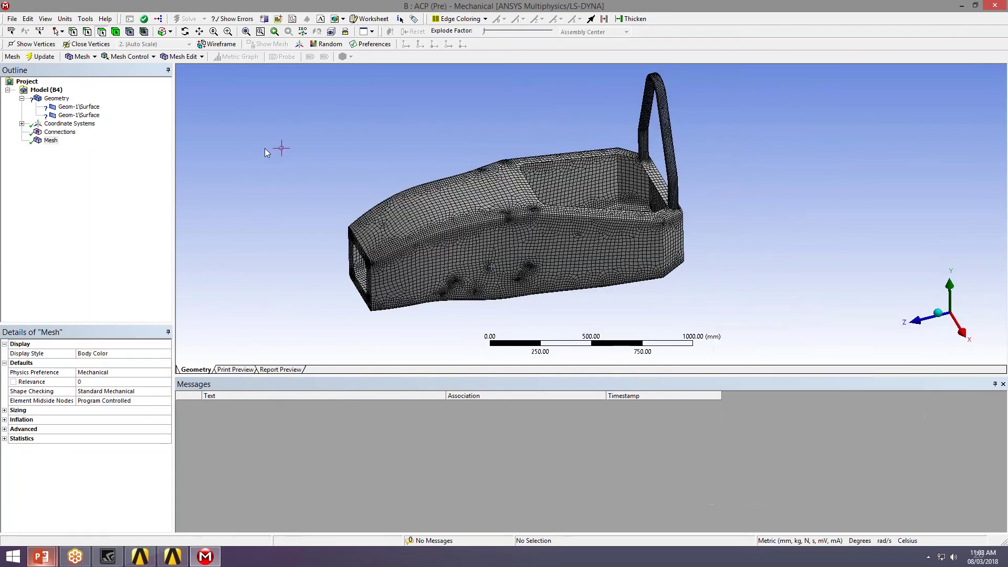
Examine the mesh up close around the circular mounting faces on the side of the chassis, and across the whole body.
{"action": "middle_click_drag", "start_coordinate": [540, 274], "coordinate": [539, 264]}
{"action": "right_click_drag", "start_coordinate": [581, 234], "coordinate": [421, 320]}
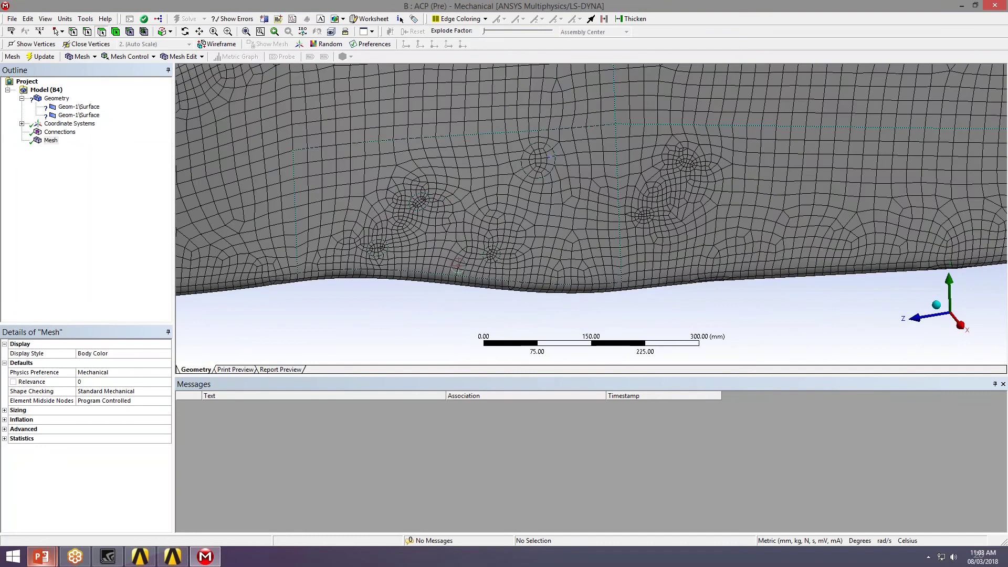
{"action": "left_click", "coordinate": [420, 204]}
{"action": "left_click", "coordinate": [538, 158]}
{"action": "left_click", "coordinate": [683, 162]}
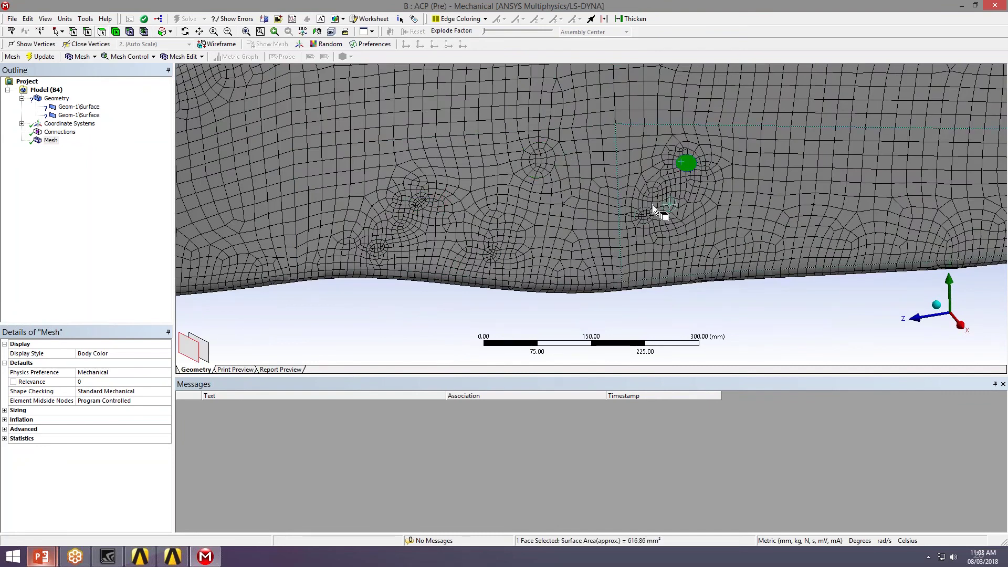
{"action": "left_click", "coordinate": [653, 205]}
{"action": "scroll", "coordinate": [550, 192], "scroll_direction": "down", "scroll_amount": 3}
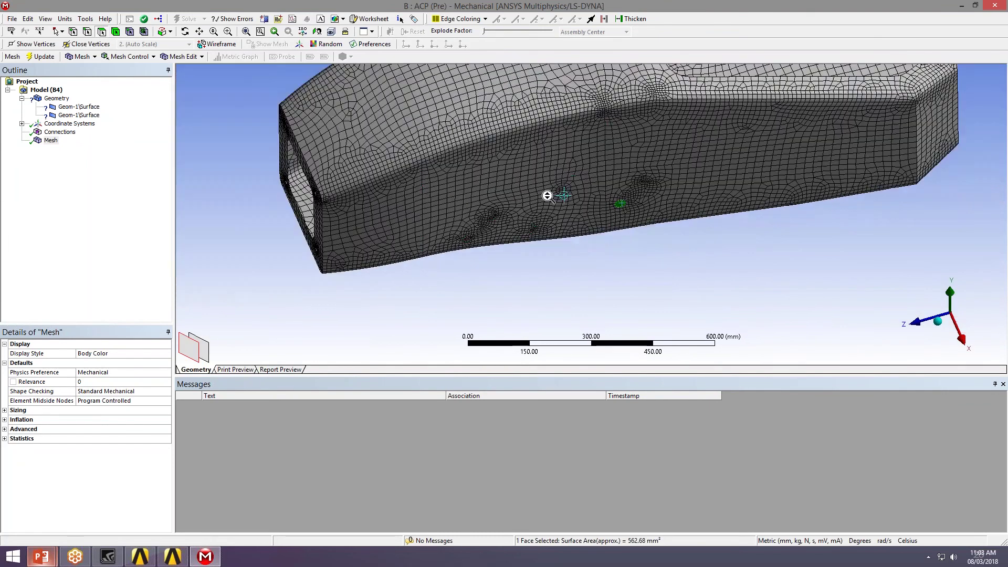
{"action": "scroll", "coordinate": [549, 194], "scroll_direction": "down", "scroll_amount": 2}
{"action": "middle_click_drag", "start_coordinate": [601, 149], "coordinate": [525, 241], "text": "ctrl"}
{"action": "middle_click_drag", "start_coordinate": [525, 241], "coordinate": [541, 207]}
{"action": "scroll", "coordinate": [561, 203], "scroll_direction": "up", "scroll_amount": 1}
{"action": "scroll", "coordinate": [560, 203], "scroll_direction": "down", "scroll_amount": 1}
{"action": "scroll", "coordinate": [544, 201], "scroll_direction": "down", "scroll_amount": 1}
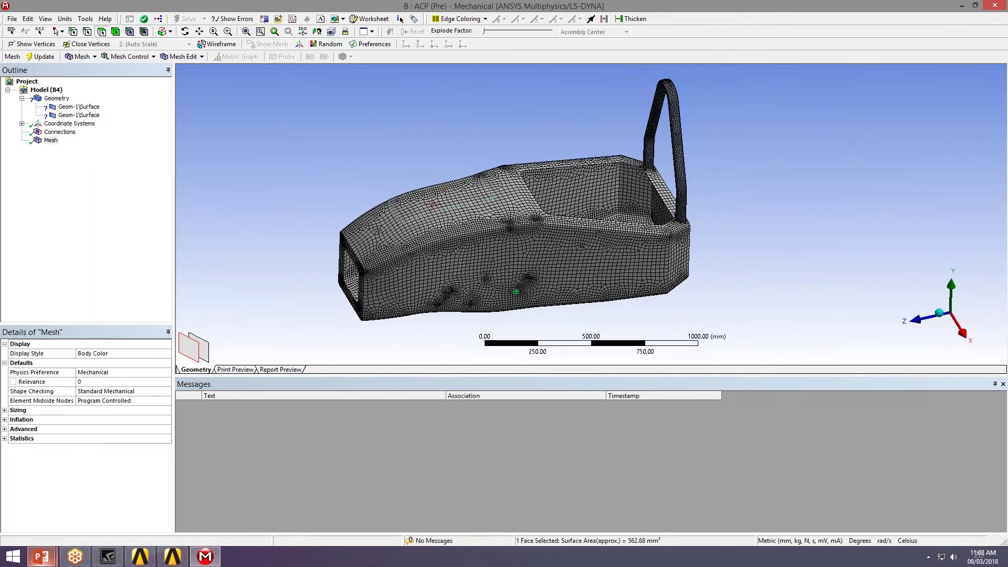
Set the chassis surface body's thickness to 1 mm and assign it the Epoxy Carbon UD (230 GPa) Prepreg material.
{"action": "left_click", "coordinate": [60, 106]}
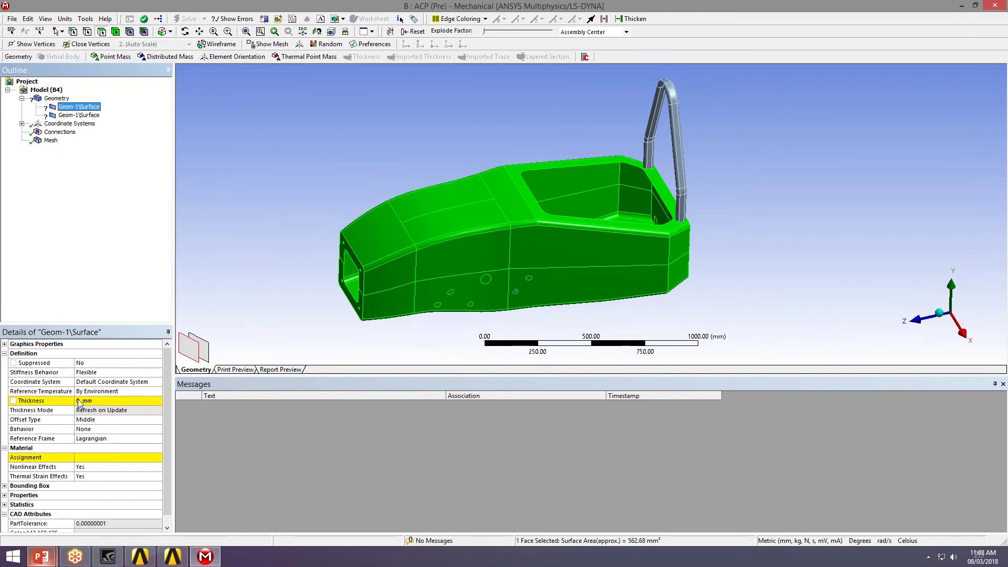
{"action": "left_click", "coordinate": [124, 399]}
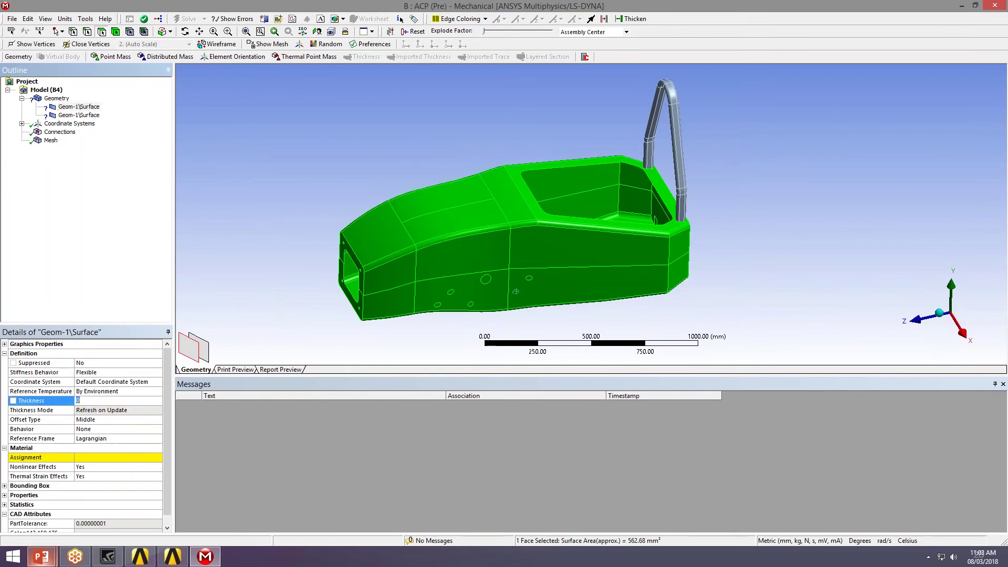
{"action": "type", "text": "1"}
{"action": "key", "text": "Return"}
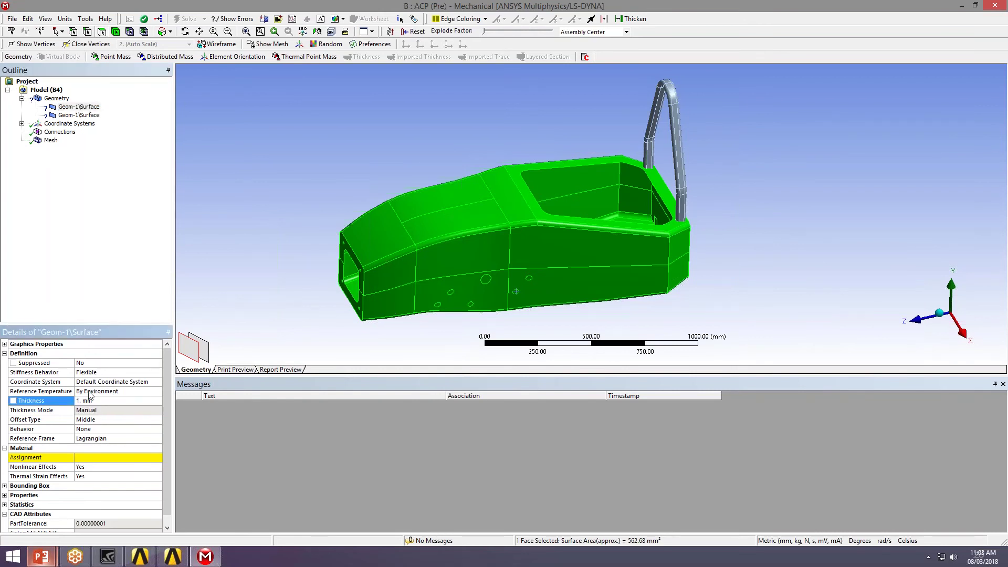
{"action": "left_click", "coordinate": [112, 457]}
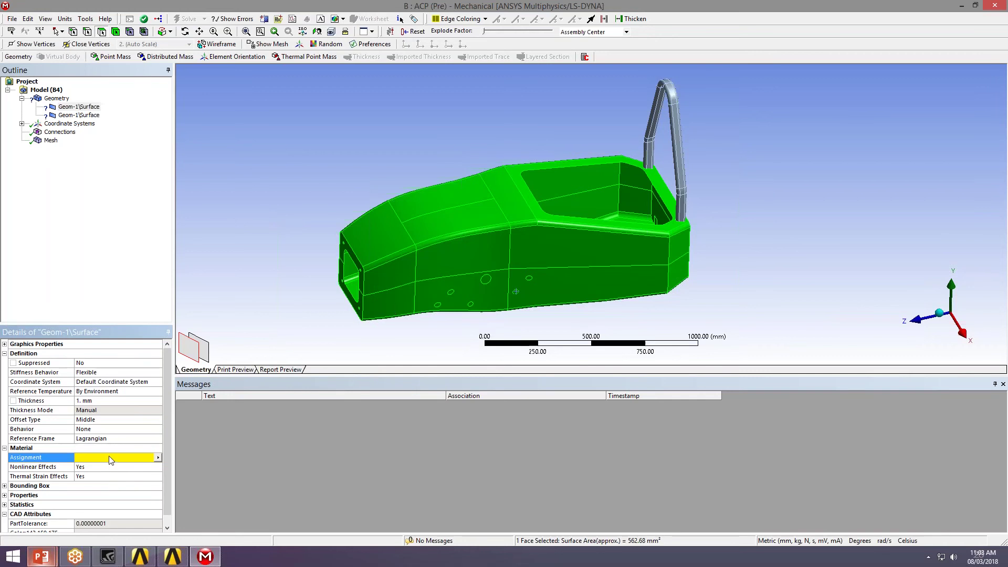
{"action": "left_click", "coordinate": [158, 457]}
{"action": "left_click", "coordinate": [214, 489]}
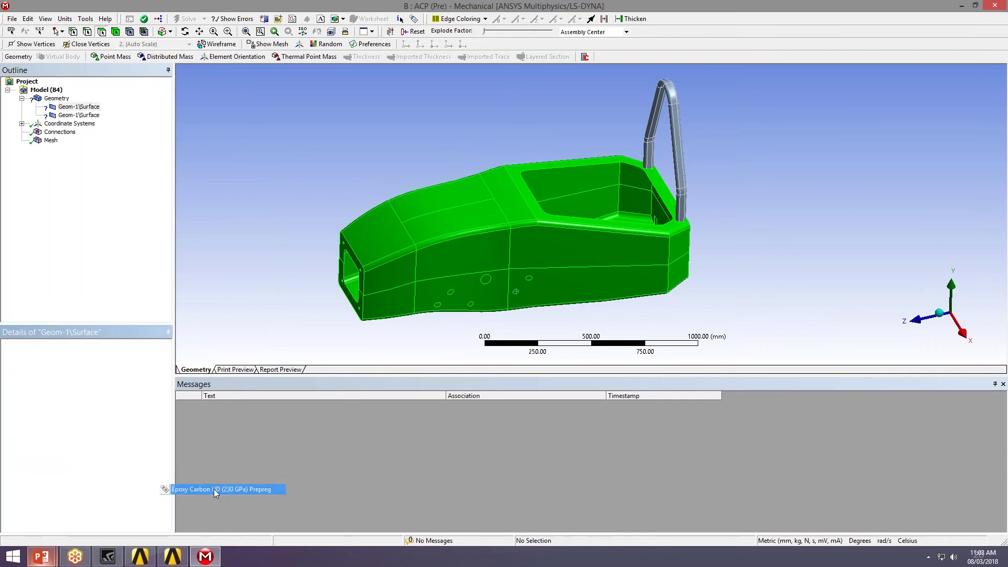
Give the roll hoop surface body a thickness of 1 mm and the Epoxy Carbon UD (230 GPa) Prepreg material.
{"action": "left_click", "coordinate": [88, 115]}
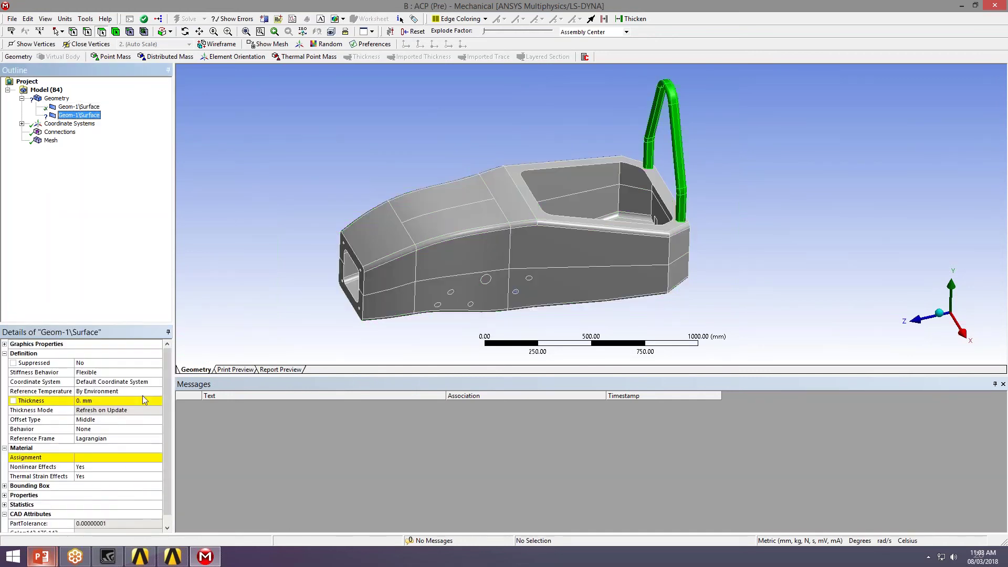
{"action": "left_click", "coordinate": [136, 399]}
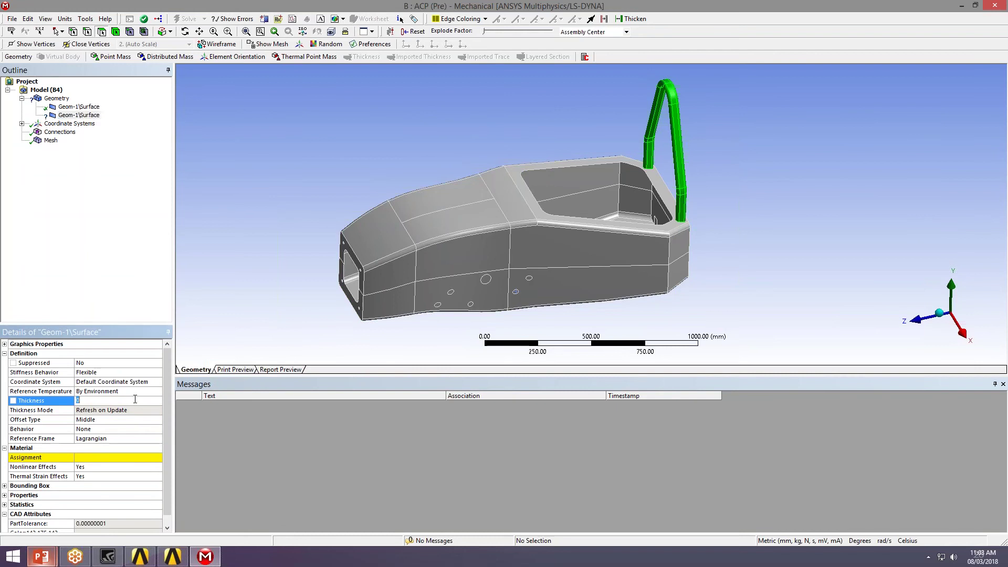
{"action": "left_click", "coordinate": [79, 458]}
{"action": "left_click", "coordinate": [152, 457]}
{"action": "left_click", "coordinate": [215, 490]}
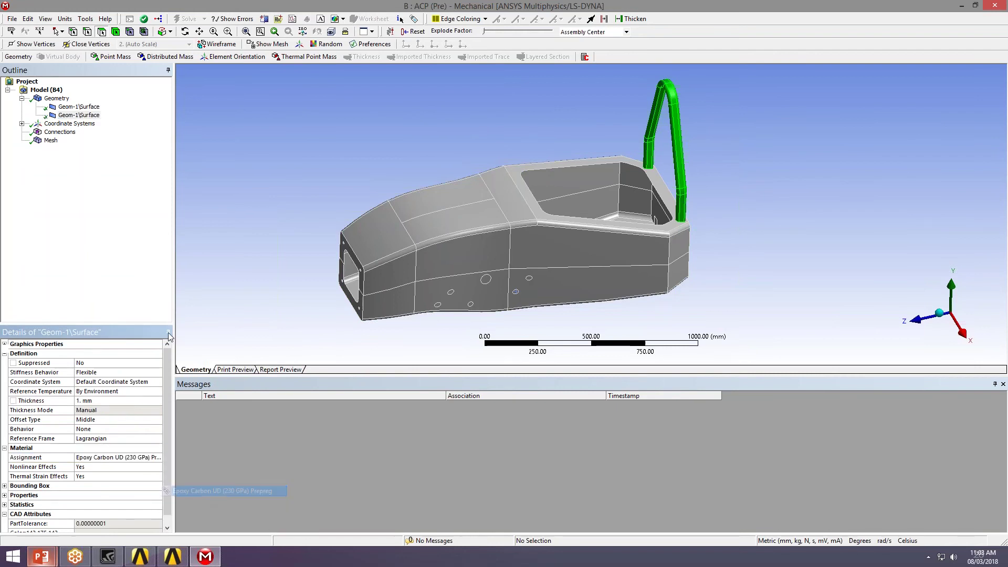
Display the mesh again and inspect it on the chassis and roll hoop from another angle.
{"action": "left_click", "coordinate": [52, 141]}
{"action": "middle_click_drag", "start_coordinate": [623, 266], "coordinate": [669, 251]}
{"action": "middle_click_drag", "start_coordinate": [413, 196], "coordinate": [604, 198]}
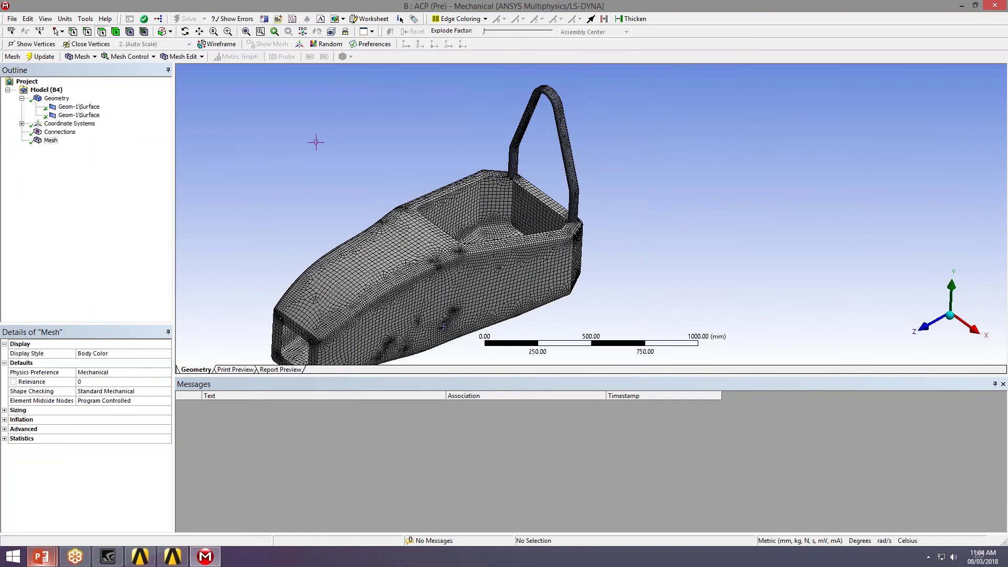
Insert a Node Merge under the mesh and delete the undefined manual merge, keeping only the Node Merge Group.
{"action": "right_click", "coordinate": [50, 139]}
{"action": "mouse_move", "coordinate": [73, 147]}
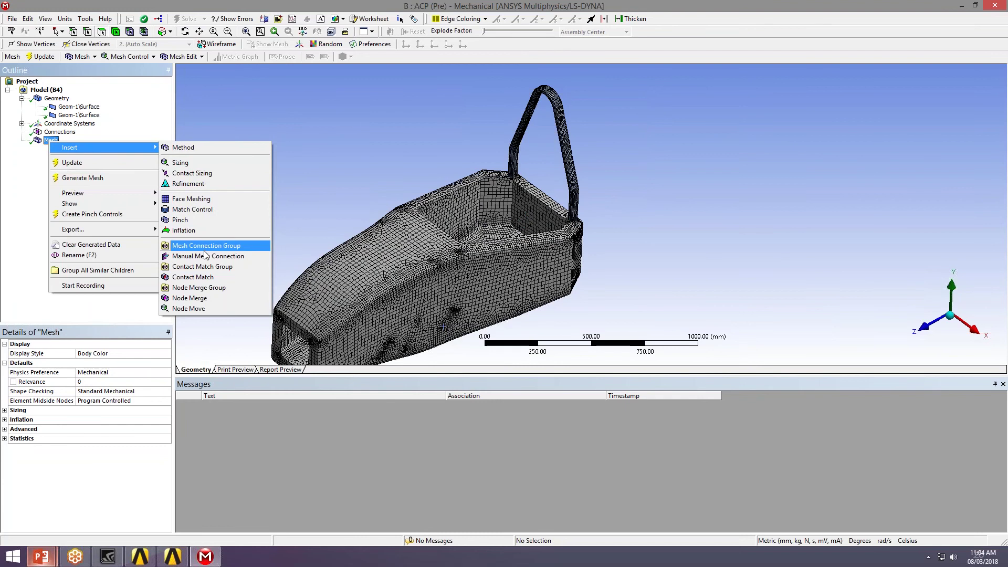
{"action": "left_click", "coordinate": [200, 297]}
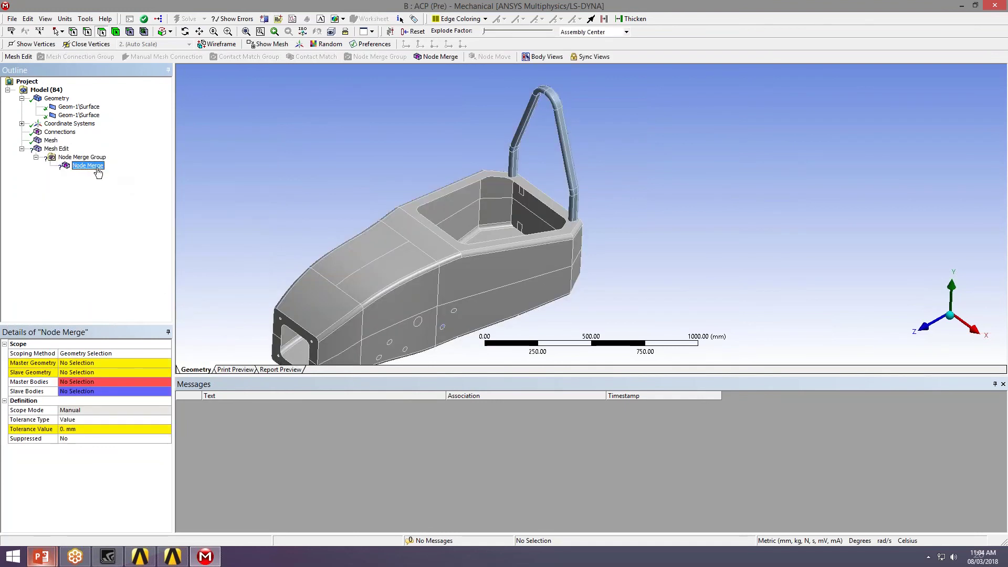
{"action": "right_click", "coordinate": [97, 171]}
{"action": "left_click", "coordinate": [123, 289]}
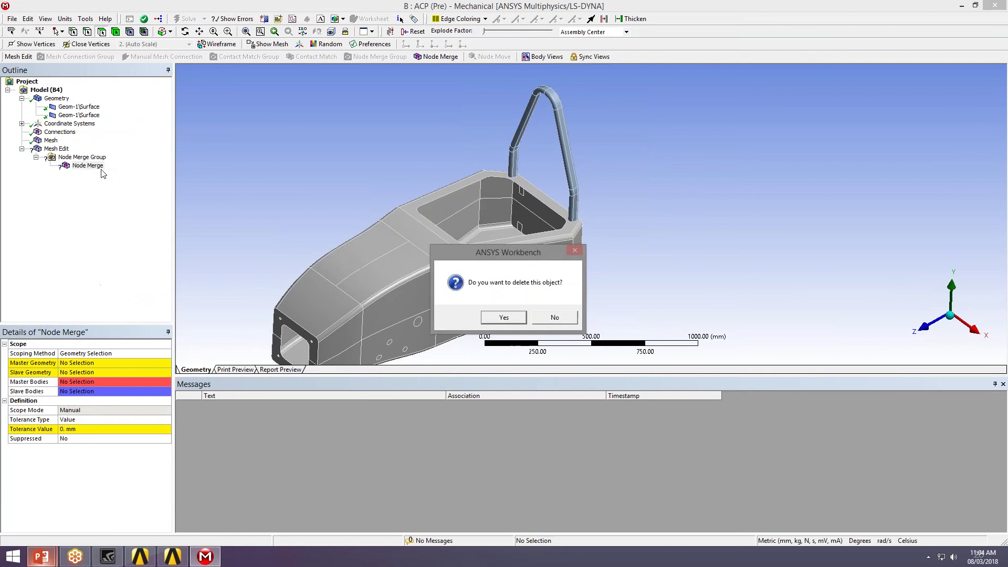
{"action": "key", "text": "Return"}
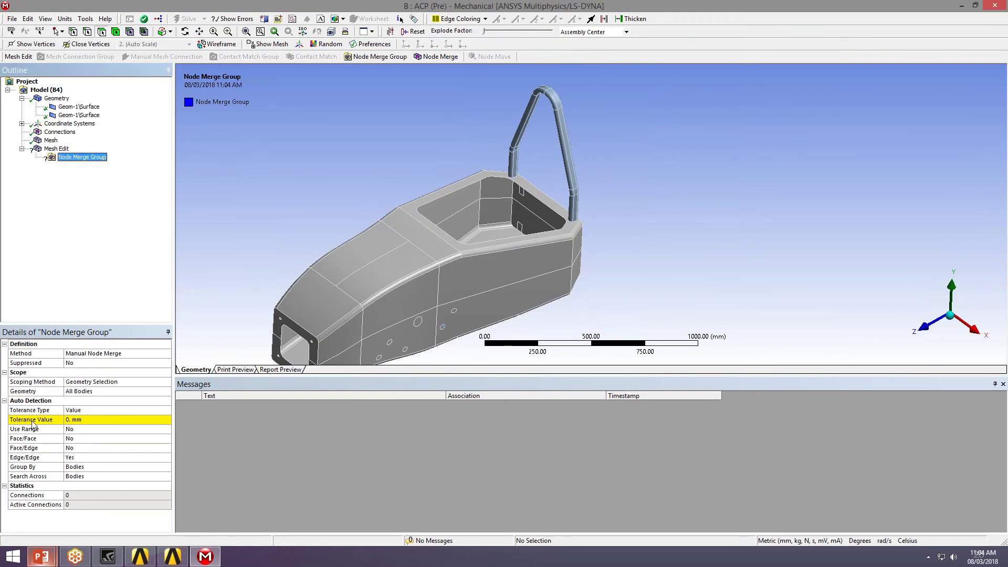
Set the Node Merge Group's tolerance value to 1 mm, detect its connections and show the detected node merge.
{"action": "left_click", "coordinate": [58, 421]}
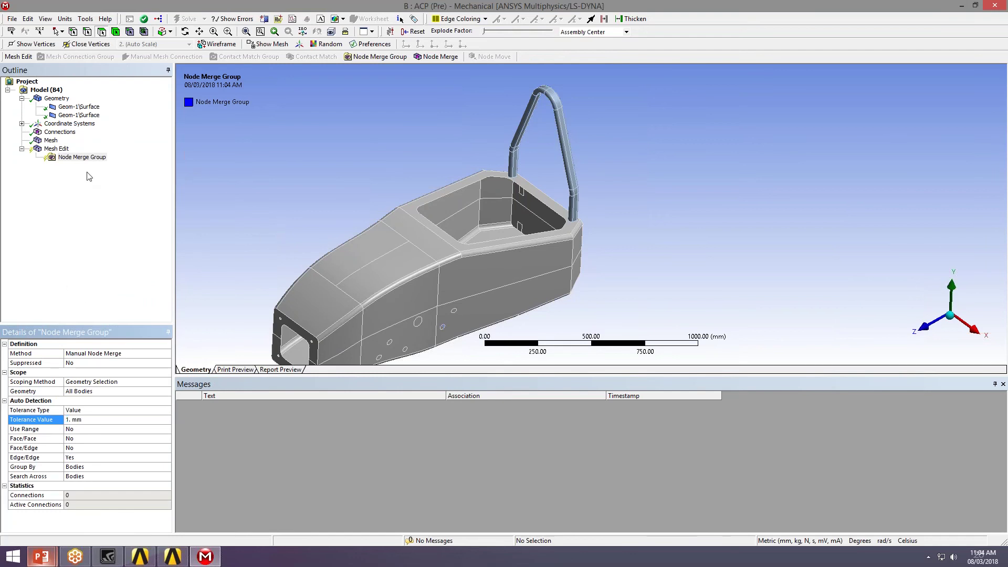
{"action": "left_click", "coordinate": [77, 158]}
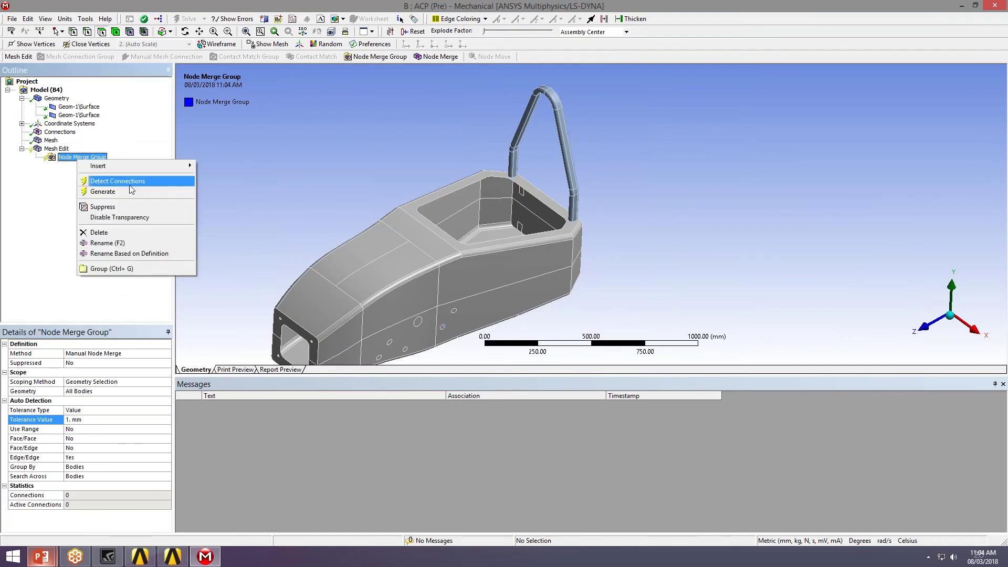
{"action": "left_click", "coordinate": [130, 183]}
{"action": "left_click", "coordinate": [36, 157]}
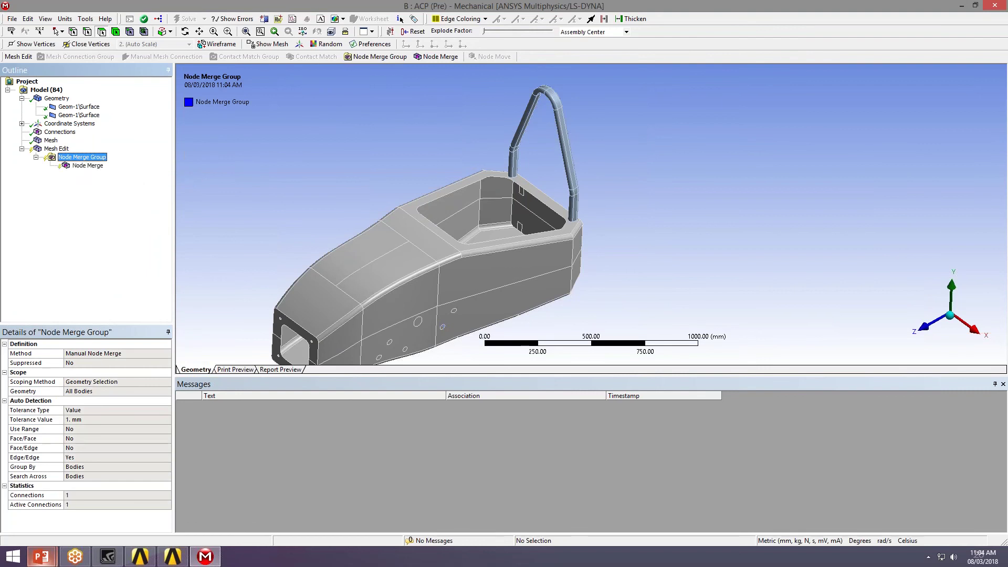
{"action": "left_click", "coordinate": [77, 166]}
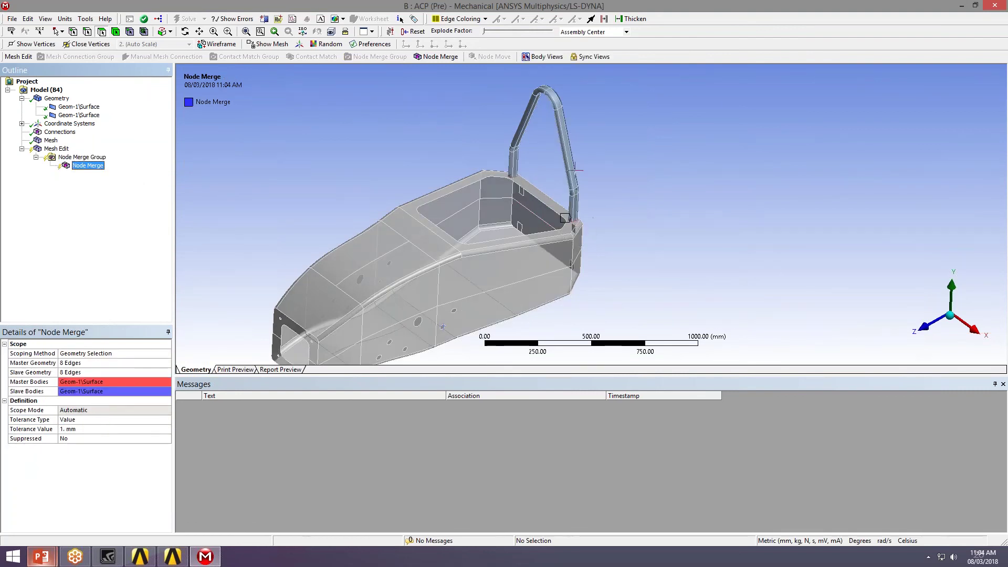
Generate the mesh edit to merge the nodes between the roll hoop and the chassis.
{"action": "left_click", "coordinate": [57, 149]}
{"action": "right_click", "coordinate": [57, 151]}
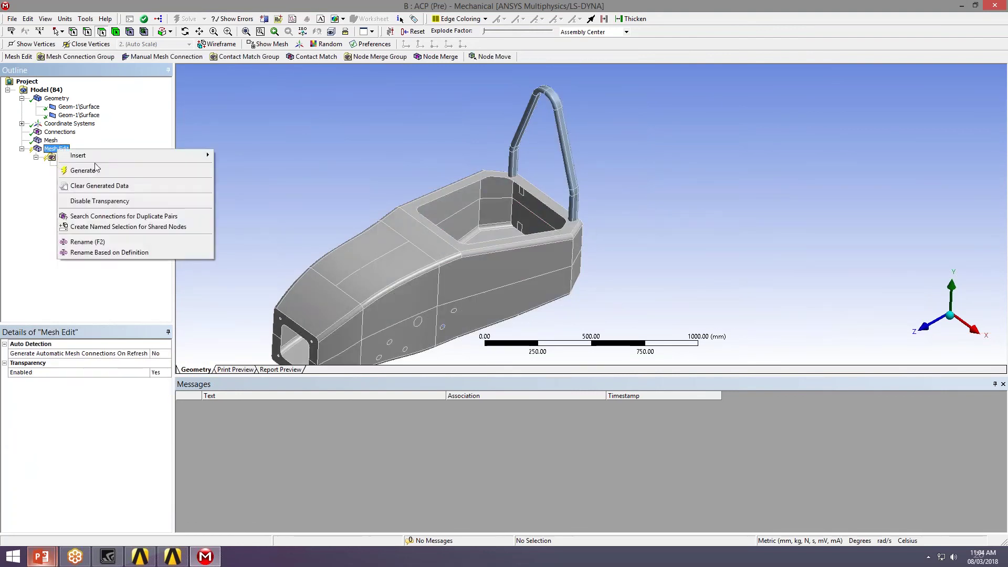
{"action": "left_click", "coordinate": [89, 169]}
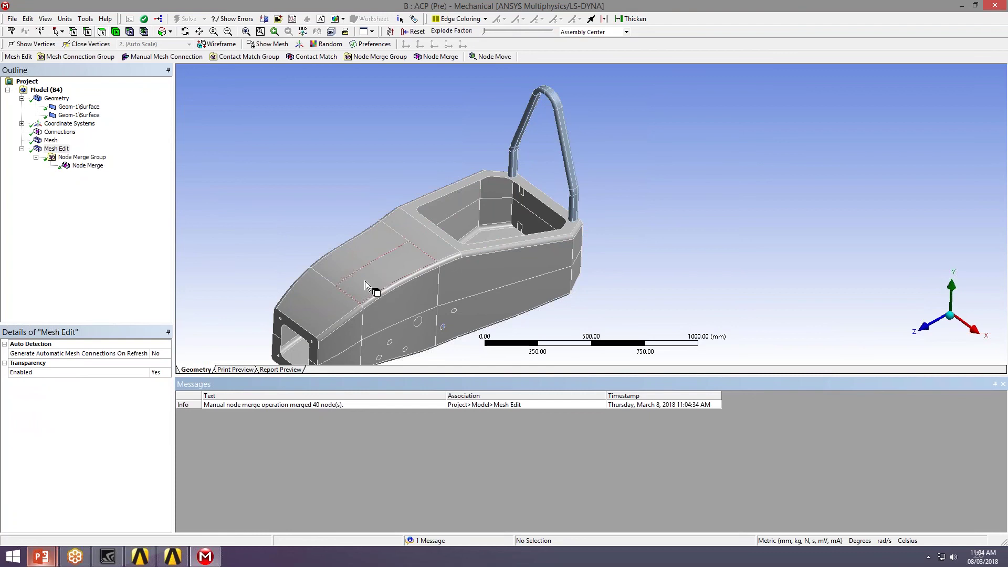
{"action": "middle_click_drag", "start_coordinate": [393, 276], "coordinate": [444, 256], "text": "ctrl"}
{"action": "scroll", "coordinate": [409, 269], "scroll_direction": "up", "scroll_amount": 1}
{"action": "scroll", "coordinate": [400, 265], "scroll_direction": "down", "scroll_amount": 2}
{"action": "scroll", "coordinate": [452, 281], "scroll_direction": "down", "scroll_amount": 1}
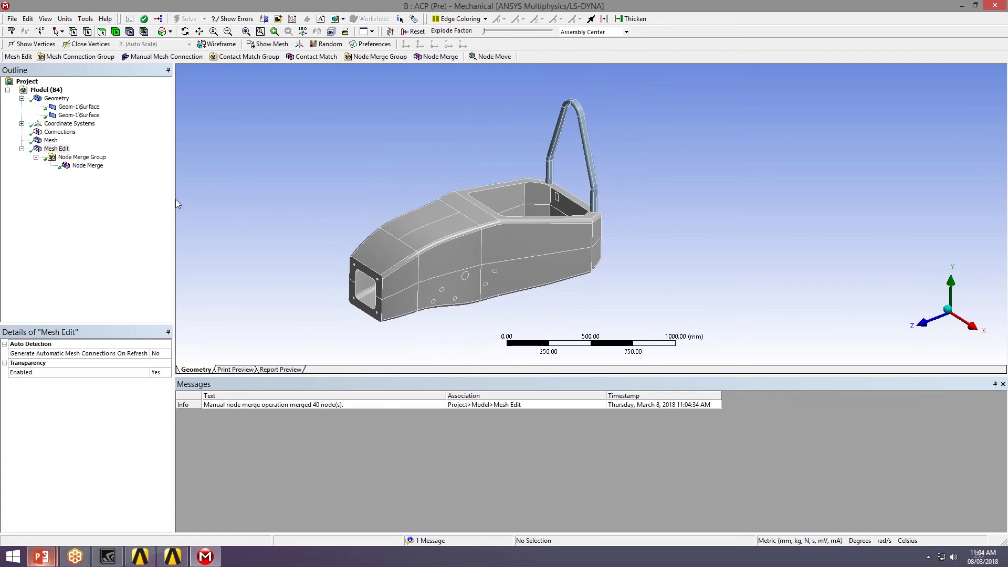
Insert a named selection in the model and scope it to four upper faces on the chassis front section.
{"action": "left_click_drag", "start_coordinate": [175, 199], "coordinate": [143, 200]}
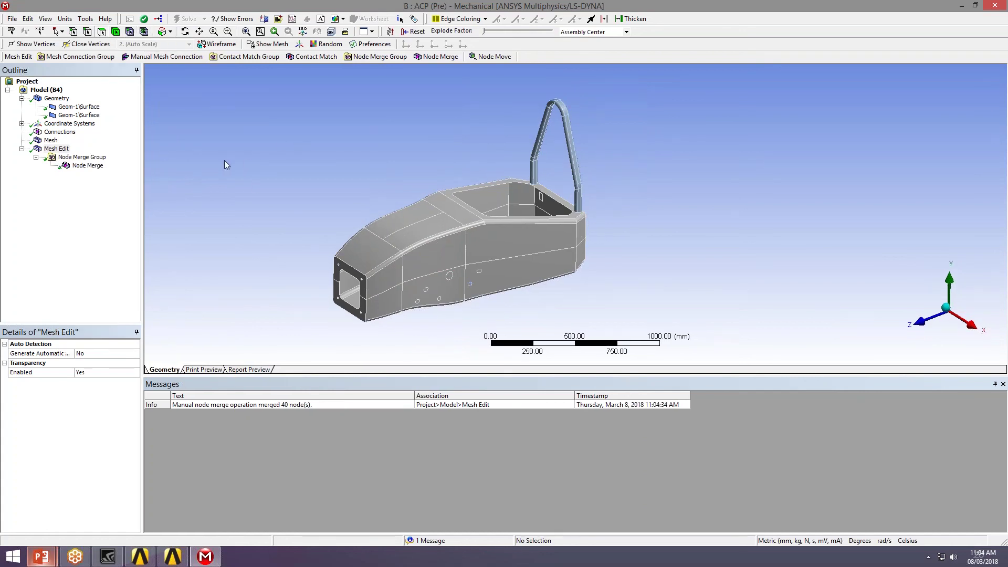
{"action": "left_click", "coordinate": [46, 90]}
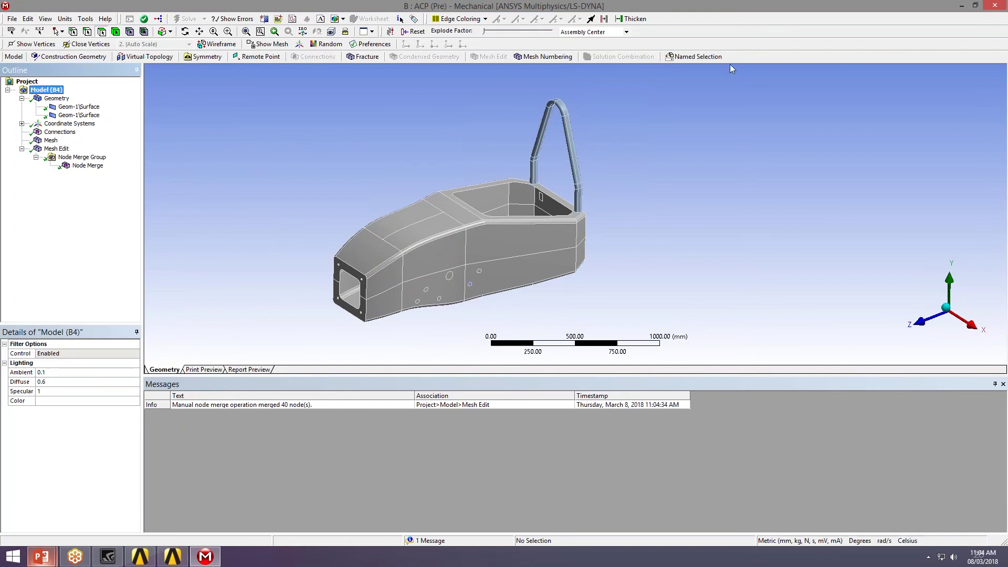
{"action": "left_click", "coordinate": [698, 56]}
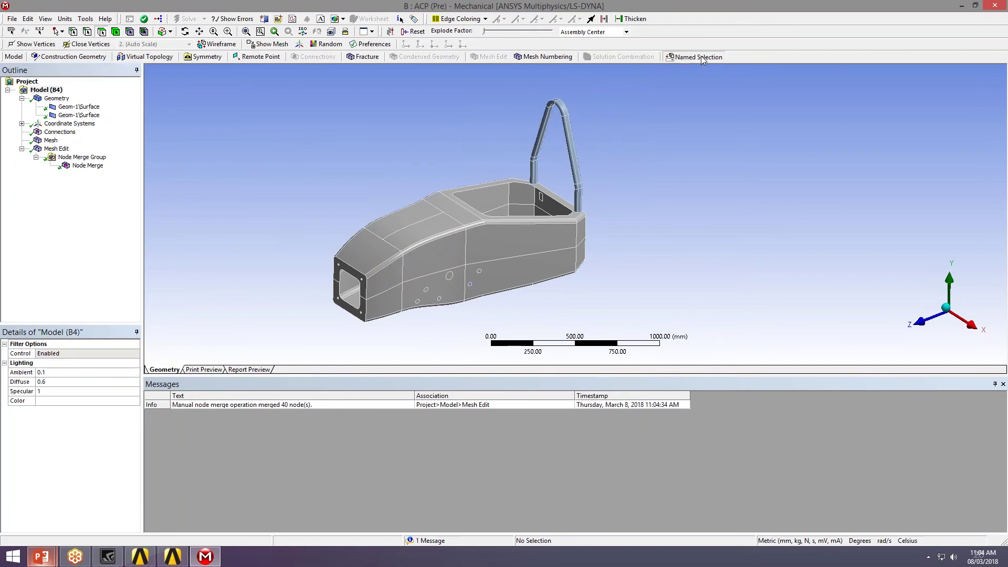
{"action": "mouse_move", "coordinate": [346, 166]}
{"action": "middle_mouse_down"}
{"action": "mouse_move", "coordinate": [353, 175]}
{"action": "mouse_move", "coordinate": [358, 143]}
{"action": "mouse_move", "coordinate": [359, 161]}
{"action": "middle_mouse_up"}
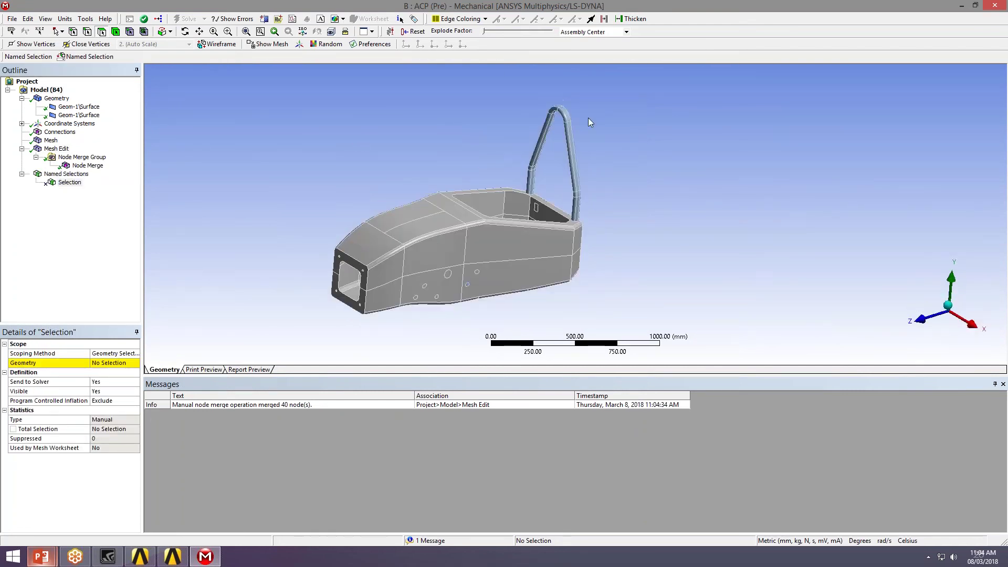
{"action": "left_click", "coordinate": [101, 32]}
{"action": "left_click", "coordinate": [420, 250]}
{"action": "left_click", "coordinate": [417, 222], "text": "ctrl"}
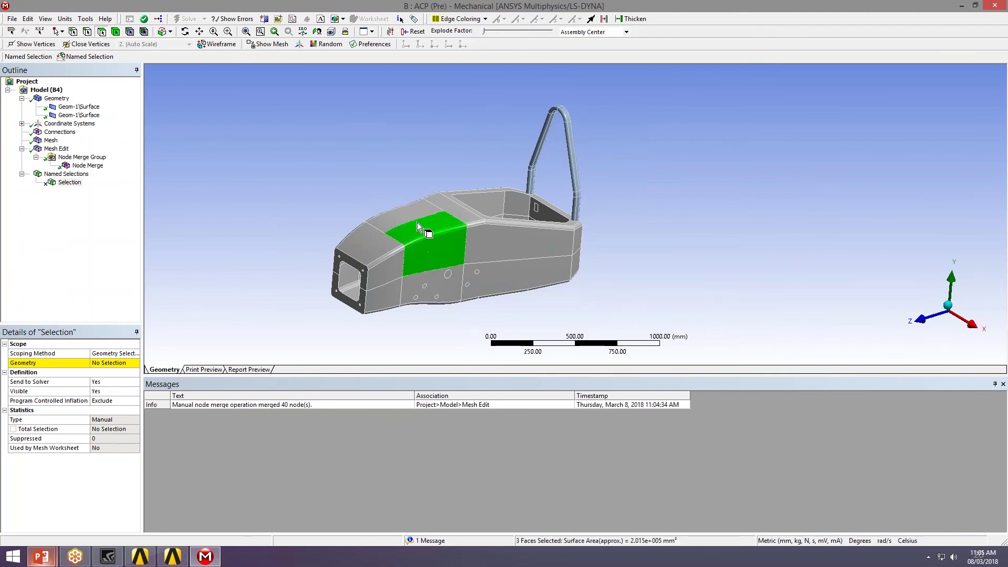
{"action": "left_click", "coordinate": [402, 213], "text": "ctrl"}
{"action": "left_click", "coordinate": [105, 363]}
{"action": "left_click", "coordinate": [103, 363]}
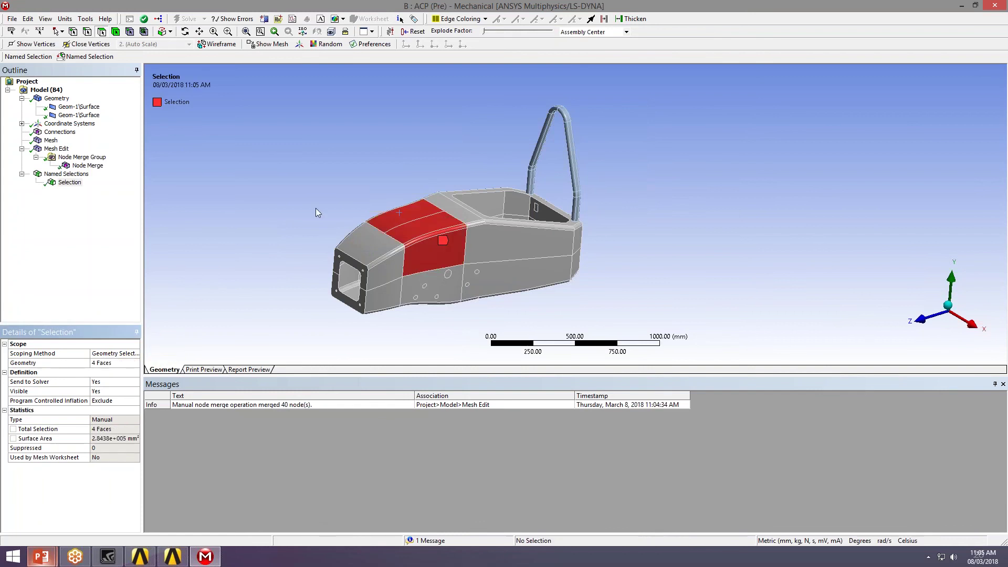
Rename the new named selection as Top Mold.
{"action": "middle_click_drag", "start_coordinate": [399, 212], "coordinate": [469, 258]}
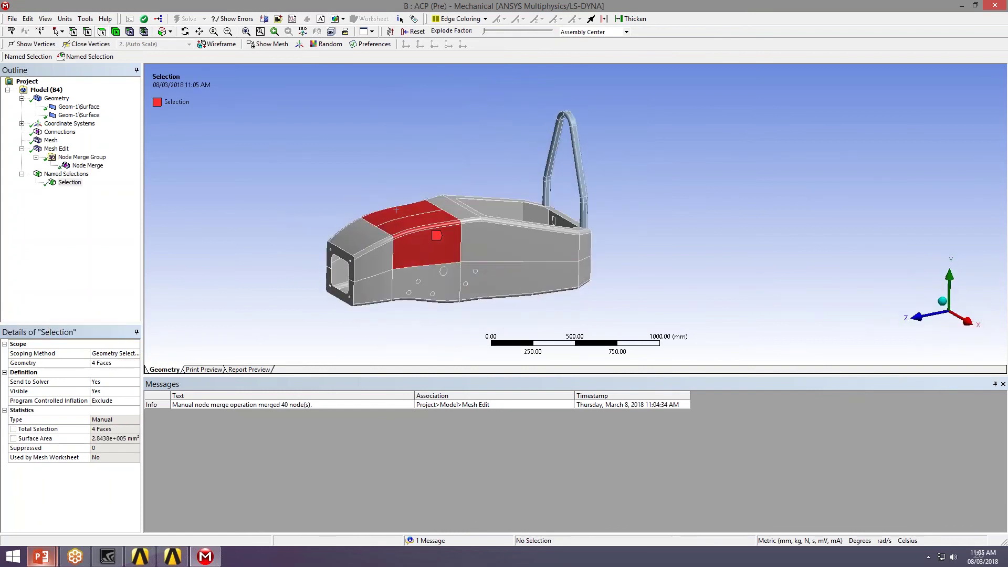
{"action": "left_click", "coordinate": [67, 185]}
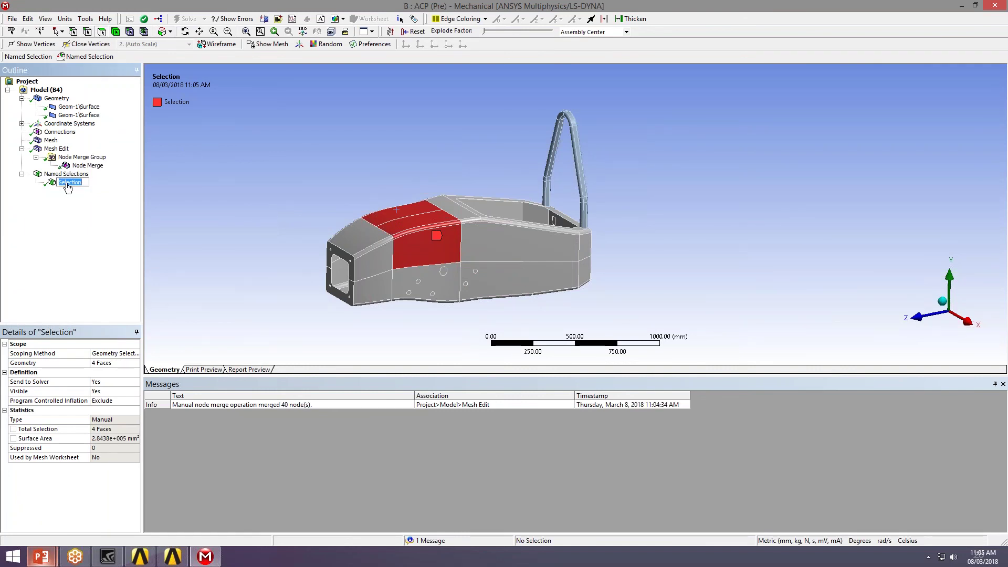
{"action": "type", "text": "Top Mold"}
{"action": "key", "text": "Return"}
Reopen the Top Mold scope and add the nose, one side's upper faces and the cockpit rim faces.
{"action": "left_click", "coordinate": [108, 363]}
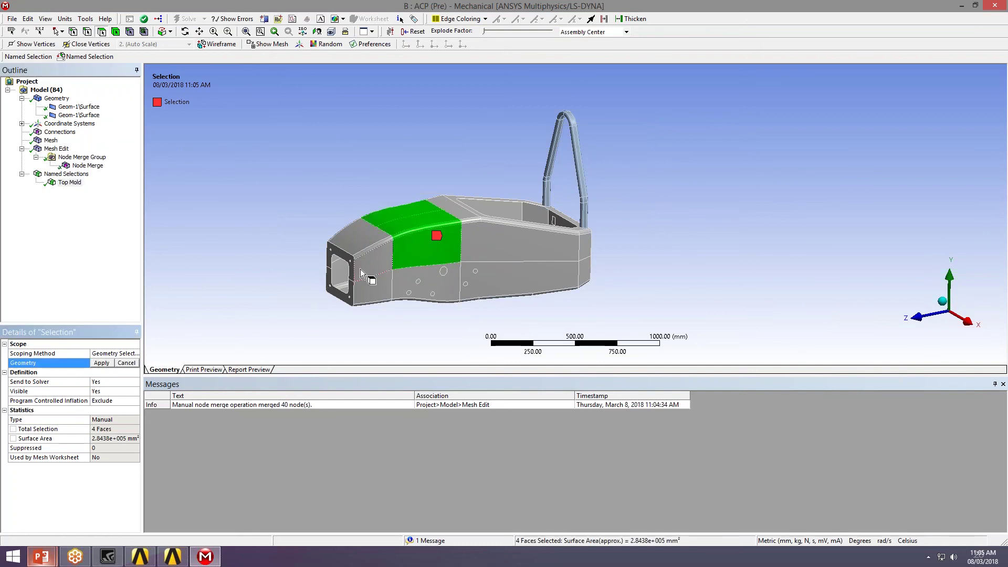
{"action": "mouse_move", "coordinate": [353, 272]}
{"action": "left_mouse_down"}
{"action": "mouse_move", "coordinate": [373, 264]}
{"action": "mouse_move", "coordinate": [355, 237]}
{"action": "left_mouse_up"}
{"action": "mouse_move", "coordinate": [385, 242]}
{"action": "middle_mouse_down"}
{"action": "mouse_move", "coordinate": [499, 288]}
{"action": "mouse_move", "coordinate": [407, 285]}
{"action": "middle_mouse_up"}
{"action": "mouse_move", "coordinate": [396, 288]}
{"action": "left_mouse_down", "text": "ctrl"}
{"action": "mouse_move", "coordinate": [417, 253]}
{"action": "mouse_move", "coordinate": [460, 260]}
{"action": "left_mouse_up", "text": "ctrl"}
{"action": "mouse_move", "coordinate": [460, 259]}
{"action": "middle_mouse_down"}
{"action": "mouse_move", "coordinate": [339, 195]}
{"action": "mouse_move", "coordinate": [368, 204]}
{"action": "middle_mouse_up"}
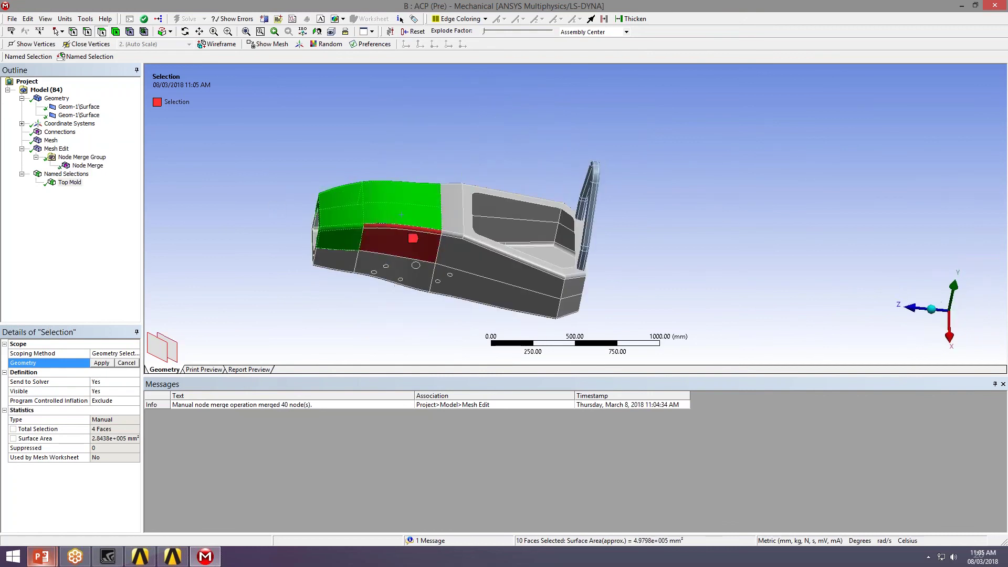
{"action": "left_click", "coordinate": [405, 233], "text": "ctrl"}
{"action": "left_click", "coordinate": [441, 240], "text": "ctrl"}
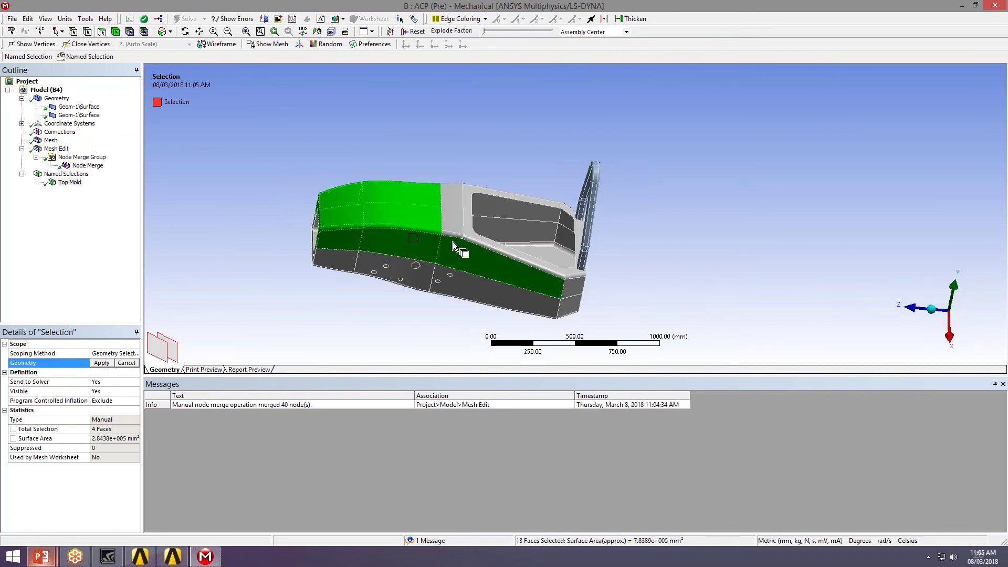
{"action": "left_click", "coordinate": [458, 235], "text": "ctrl"}
{"action": "left_click", "coordinate": [466, 238], "text": "ctrl"}
{"action": "left_click", "coordinate": [466, 232], "text": "ctrl"}
{"action": "middle_click_drag", "start_coordinate": [466, 232], "coordinate": [467, 218]}
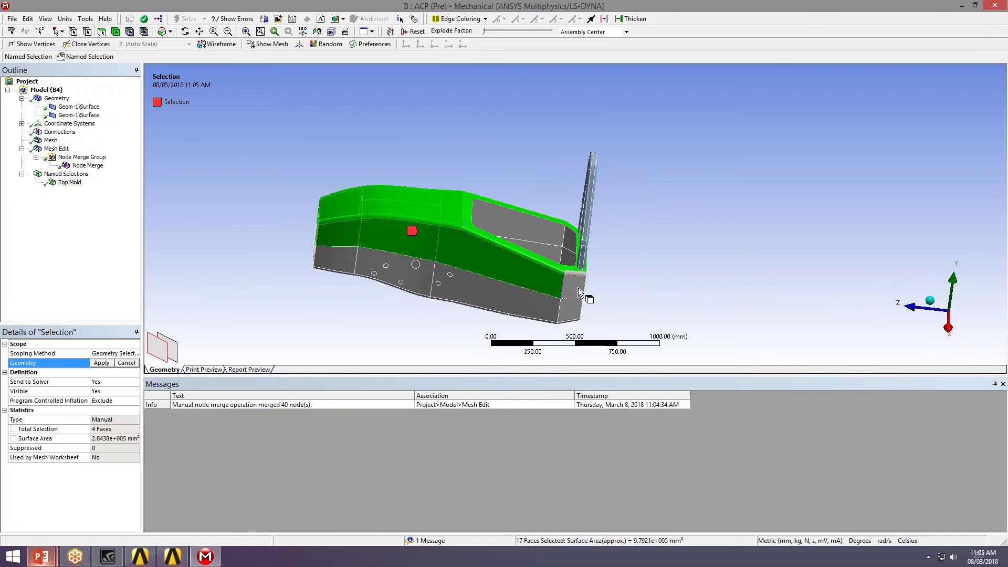
Add the upper rear corner and the upper rear panel faces of the chassis to the Top Mold selection.
{"action": "left_click", "coordinate": [578, 287], "text": "ctrl"}
{"action": "left_click", "coordinate": [574, 274], "text": "ctrl"}
{"action": "middle_click_drag", "start_coordinate": [574, 277], "coordinate": [360, 272]}
{"action": "left_click", "coordinate": [494, 323], "text": "ctrl"}
{"action": "left_click", "coordinate": [507, 323], "text": "ctrl"}
{"action": "left_click", "coordinate": [545, 316], "text": "ctrl"}
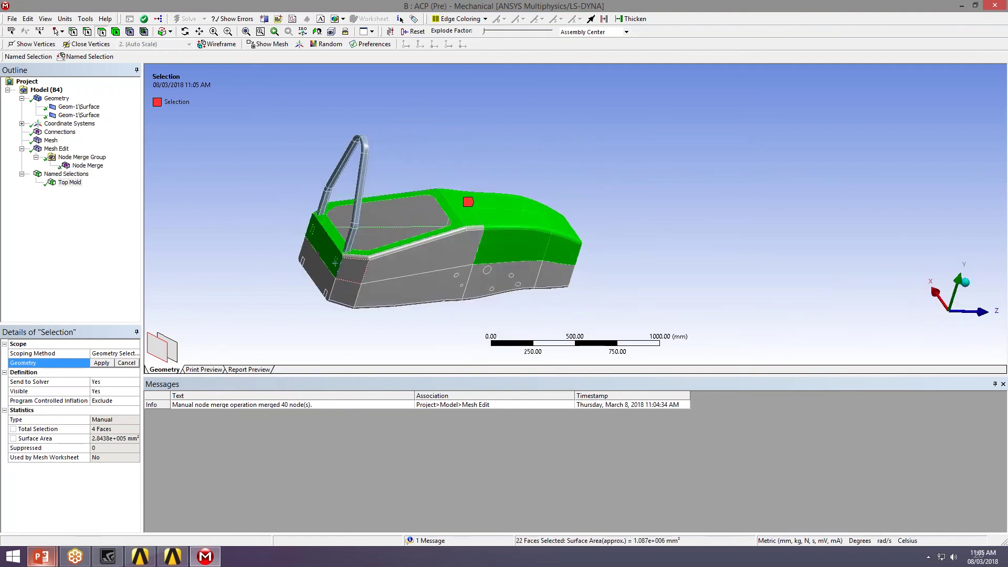
Add the opposite side's upper faces and edge fillets, and apply the complete upper half as the Top Mold scope.
{"action": "left_click", "coordinate": [359, 271], "text": "ctrl"}
{"action": "left_click", "coordinate": [358, 257], "text": "ctrl"}
{"action": "left_click", "coordinate": [380, 258], "text": "ctrl"}
{"action": "left_click", "coordinate": [384, 253], "text": "ctrl"}
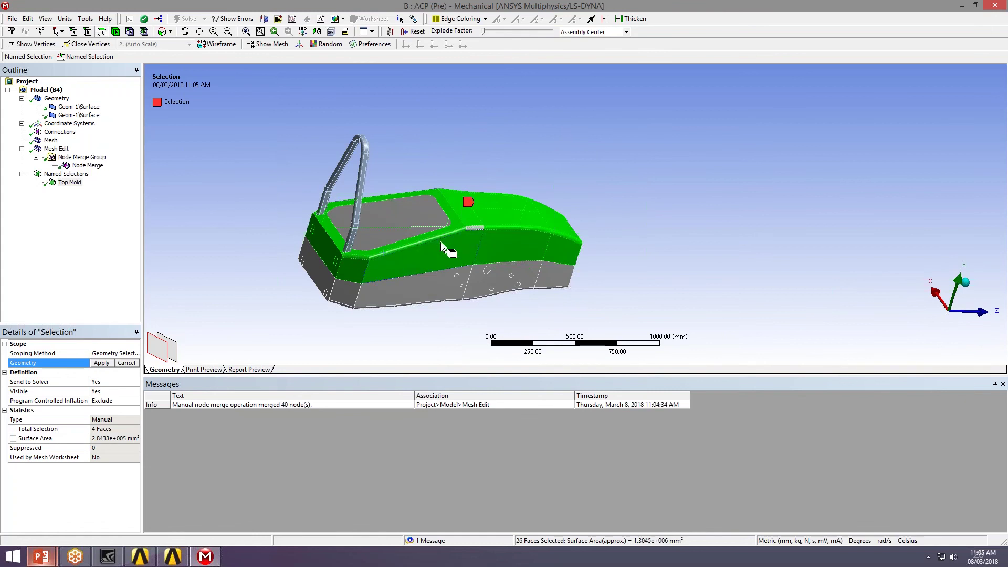
{"action": "left_click", "coordinate": [476, 226], "text": "ctrl"}
{"action": "middle_click_drag", "start_coordinate": [476, 225], "coordinate": [449, 256]}
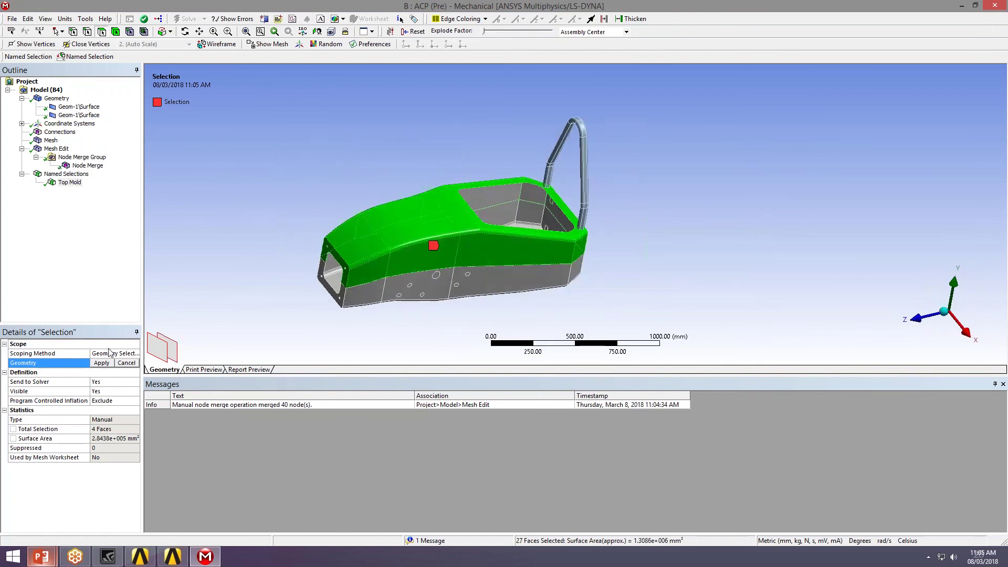
{"action": "left_click", "coordinate": [102, 363]}
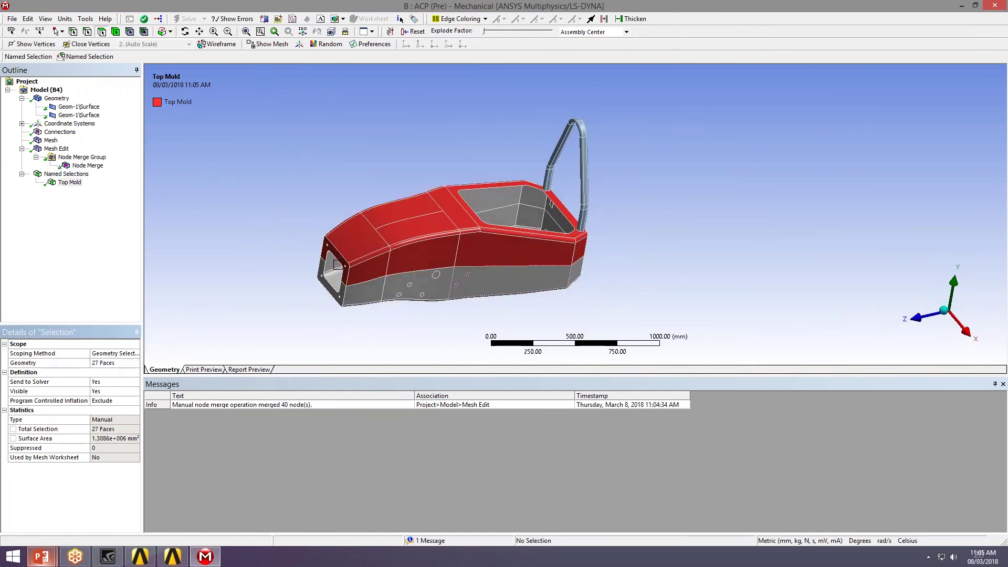
Insert a second named selection and name it Bottom Mold.
{"action": "middle_click_drag", "start_coordinate": [420, 231], "coordinate": [123, 232]}
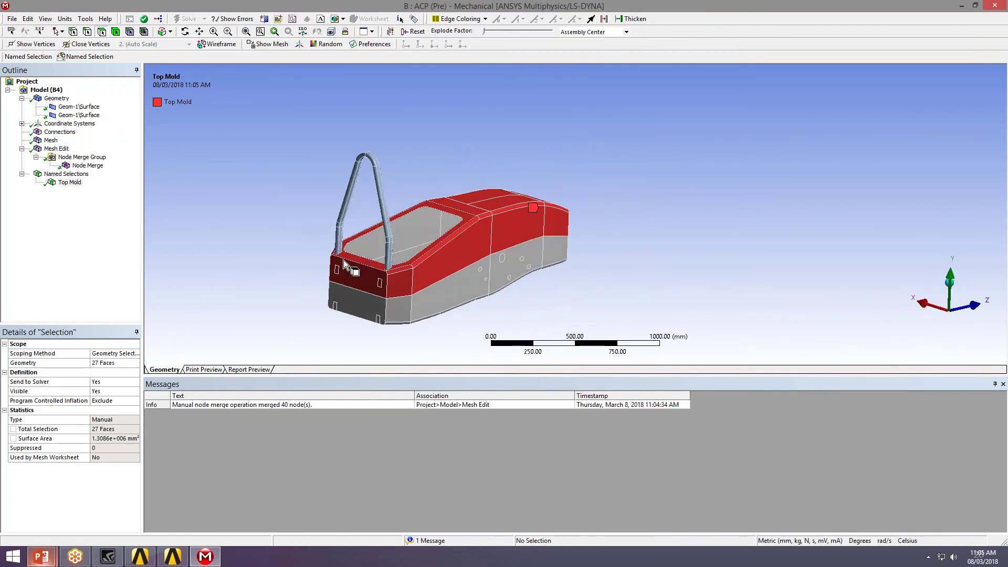
{"action": "middle_click_drag", "start_coordinate": [344, 260], "coordinate": [259, 248]}
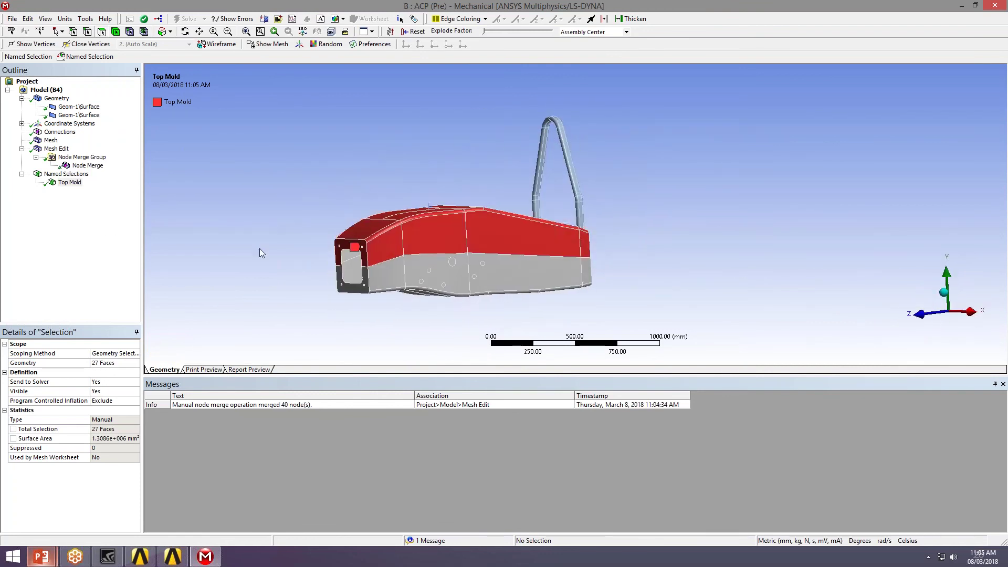
{"action": "right_click", "coordinate": [55, 173]}
{"action": "mouse_move", "coordinate": [95, 180]}
{"action": "left_click", "coordinate": [269, 179]}
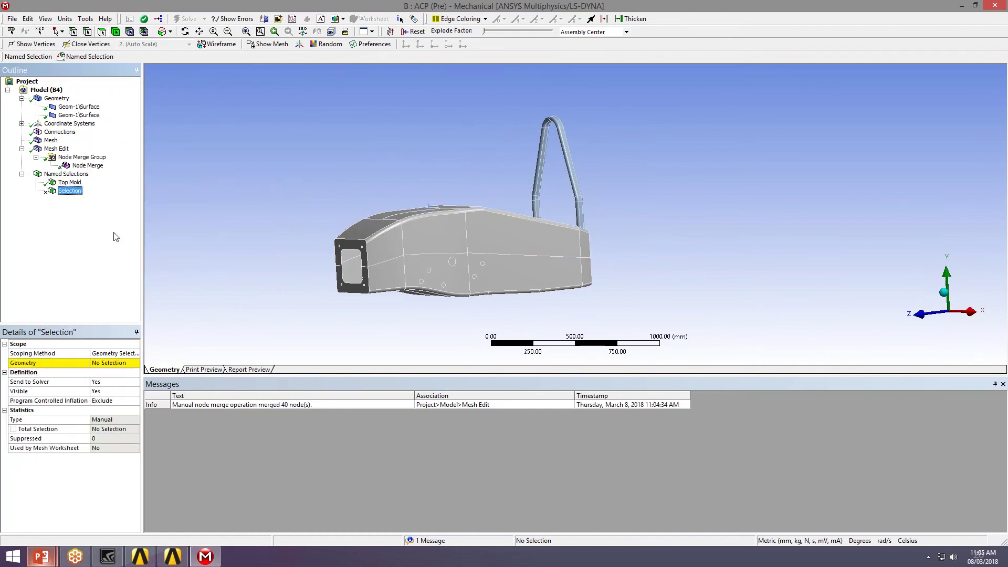
{"action": "type", "text": "Bottom Mold"}
{"action": "key", "text": "Return"}
Open the Bottom Mold scope and pick the lower faces along one side and across the rear of the chassis.
{"action": "left_click", "coordinate": [120, 363]}
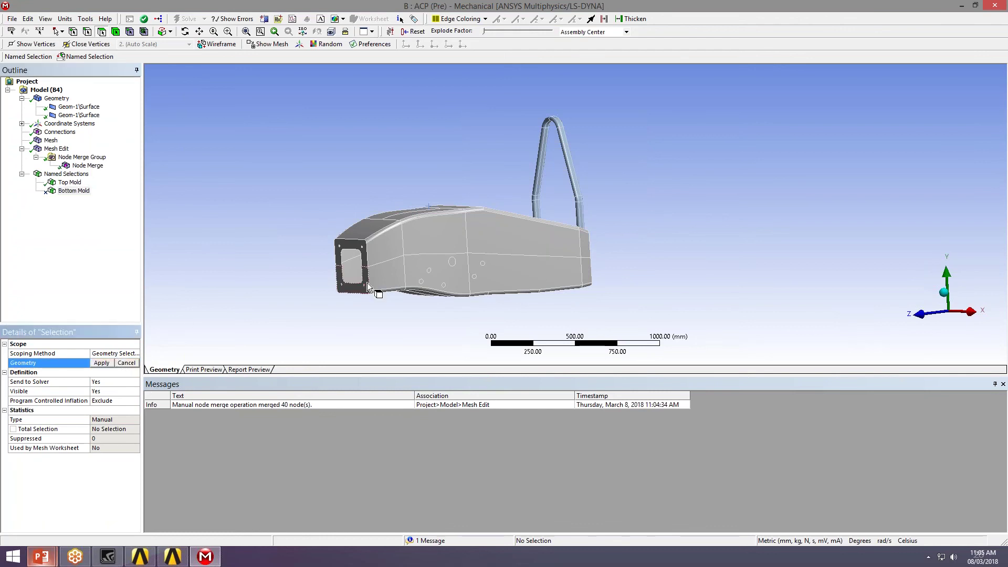
{"action": "mouse_move", "coordinate": [367, 283]}
{"action": "left_mouse_down"}
{"action": "mouse_move", "coordinate": [439, 269]}
{"action": "mouse_move", "coordinate": [391, 291]}
{"action": "mouse_move", "coordinate": [481, 265]}
{"action": "mouse_move", "coordinate": [477, 277]}
{"action": "left_mouse_up"}
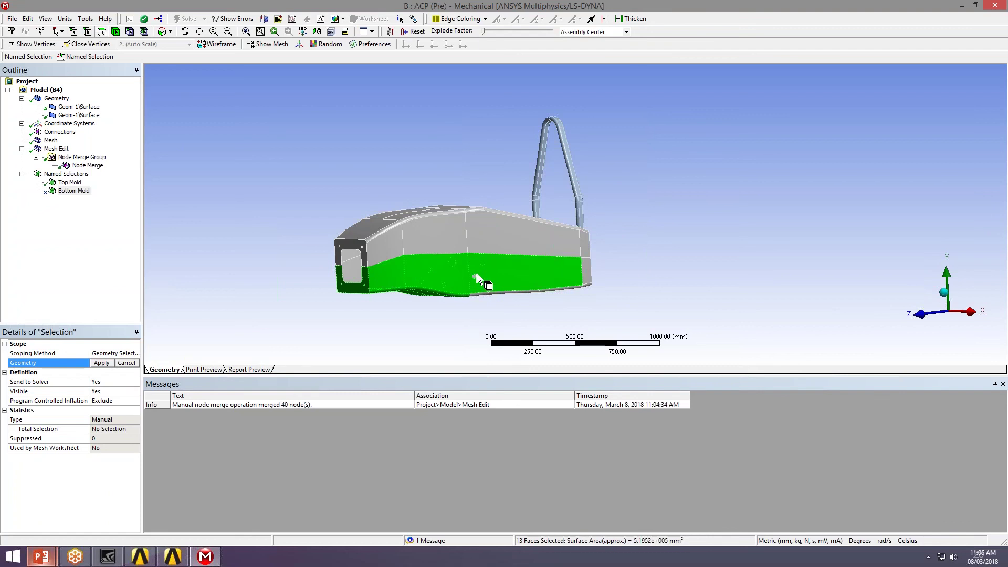
{"action": "left_click", "coordinate": [587, 284], "text": "ctrl"}
{"action": "middle_click_drag", "start_coordinate": [588, 284], "coordinate": [335, 307]}
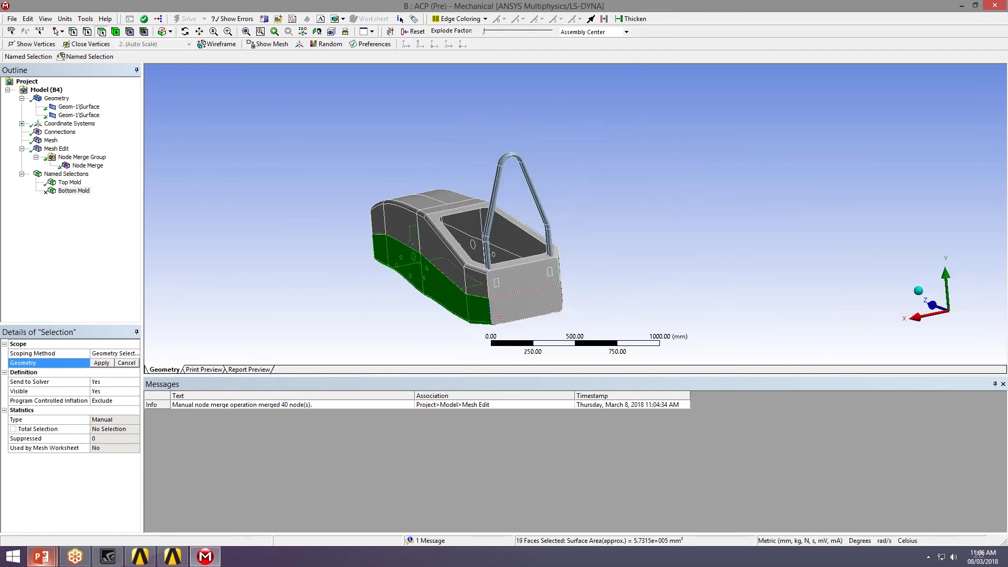
{"action": "mouse_move", "coordinate": [543, 301]}
{"action": "left_mouse_down", "text": "ctrl"}
{"action": "mouse_move", "coordinate": [499, 320]}
{"action": "mouse_move", "coordinate": [555, 309]}
{"action": "left_mouse_up", "text": "ctrl"}
{"action": "middle_click_drag", "start_coordinate": [555, 310], "coordinate": [362, 294]}
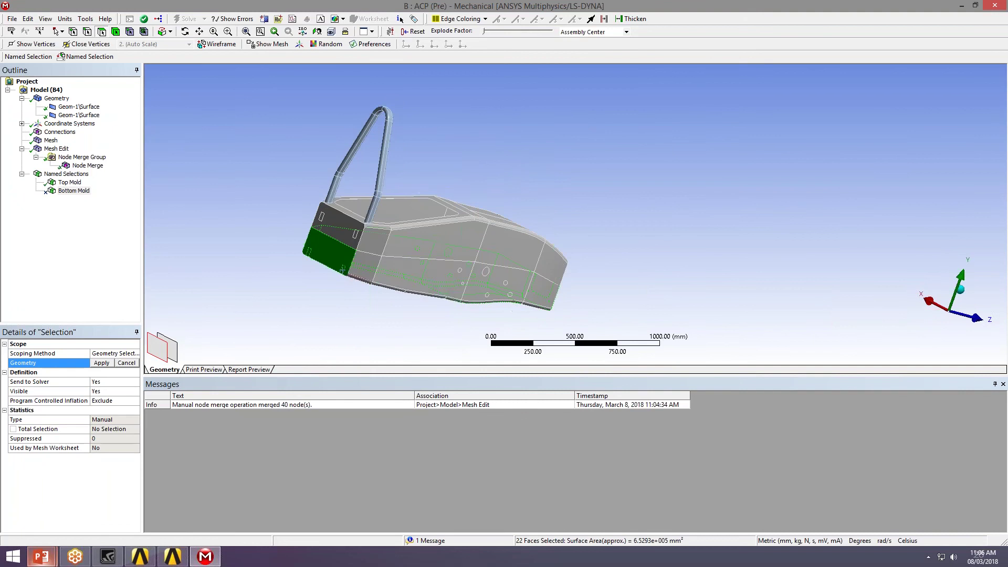
Add the remaining lower side faces and the lower front faces of the chassis to the Bottom Mold pick.
{"action": "left_click", "coordinate": [356, 276], "text": "ctrl"}
{"action": "mouse_move", "coordinate": [355, 279]}
{"action": "left_mouse_down"}
{"action": "mouse_move", "coordinate": [414, 294]}
{"action": "mouse_move", "coordinate": [488, 286]}
{"action": "mouse_move", "coordinate": [538, 308]}
{"action": "left_mouse_up"}
{"action": "mouse_move", "coordinate": [538, 309]}
{"action": "middle_mouse_down"}
{"action": "mouse_move", "coordinate": [389, 234]}
{"action": "mouse_move", "coordinate": [462, 232]}
{"action": "middle_mouse_up"}
{"action": "mouse_move", "coordinate": [516, 257]}
{"action": "left_mouse_down"}
{"action": "mouse_move", "coordinate": [355, 225]}
{"action": "mouse_move", "coordinate": [339, 200]}
{"action": "left_mouse_up"}
{"action": "mouse_move", "coordinate": [339, 200]}
{"action": "middle_mouse_down"}
{"action": "mouse_move", "coordinate": [514, 255]}
{"action": "mouse_move", "coordinate": [252, 310]}
{"action": "middle_mouse_up"}
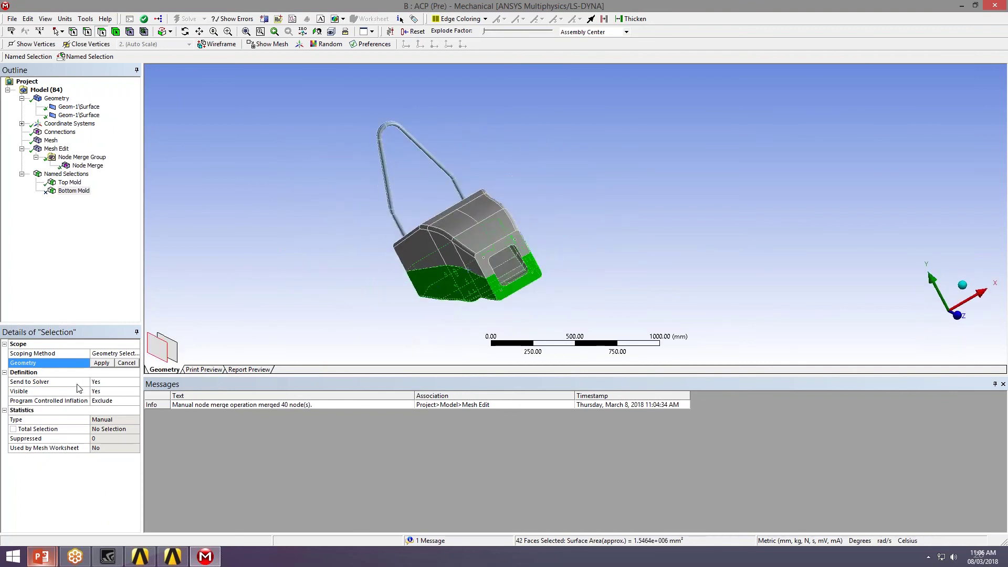
Apply the picked lower half as the Bottom Mold scope and display the Top Mold selection to check it.
{"action": "left_click", "coordinate": [102, 362]}
{"action": "middle_click_drag", "start_coordinate": [462, 263], "coordinate": [299, 252]}
{"action": "left_click", "coordinate": [68, 183]}
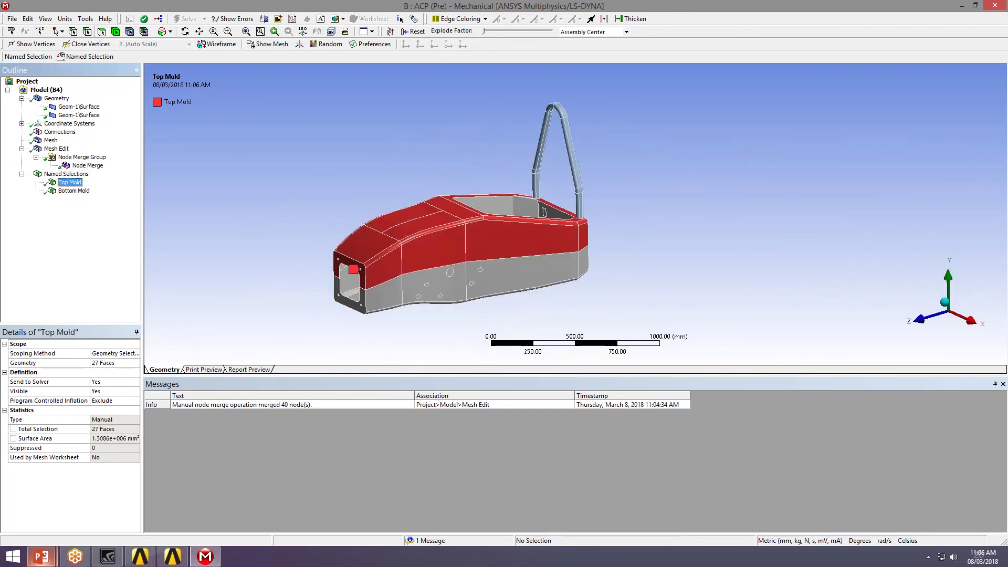
Insert a third named selection and scope it to the whole roll hoop body.
{"action": "right_click", "coordinate": [66, 174]}
{"action": "mouse_move", "coordinate": [136, 182]}
{"action": "left_click", "coordinate": [247, 183]}
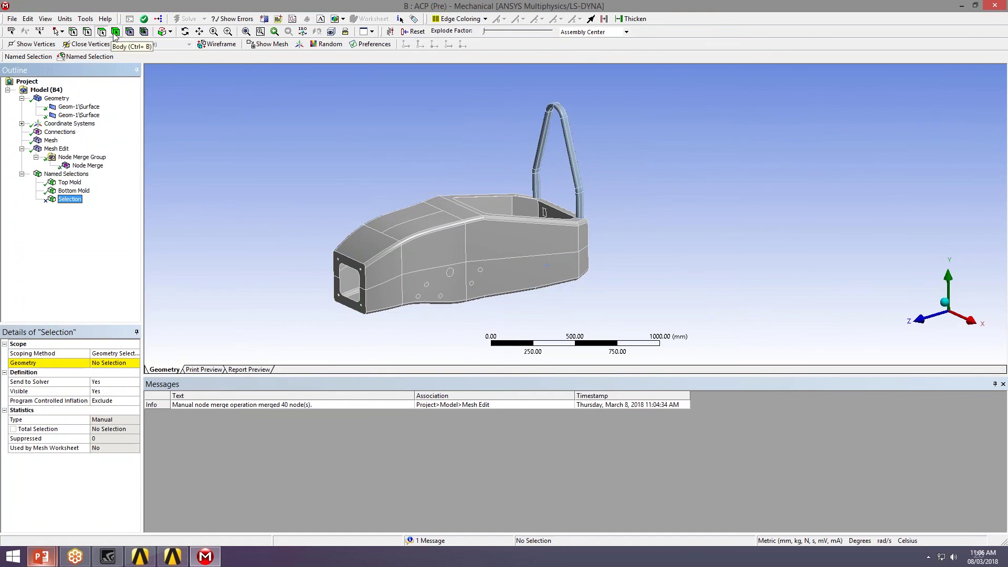
{"action": "left_click", "coordinate": [128, 311]}
{"action": "left_click", "coordinate": [110, 363]}
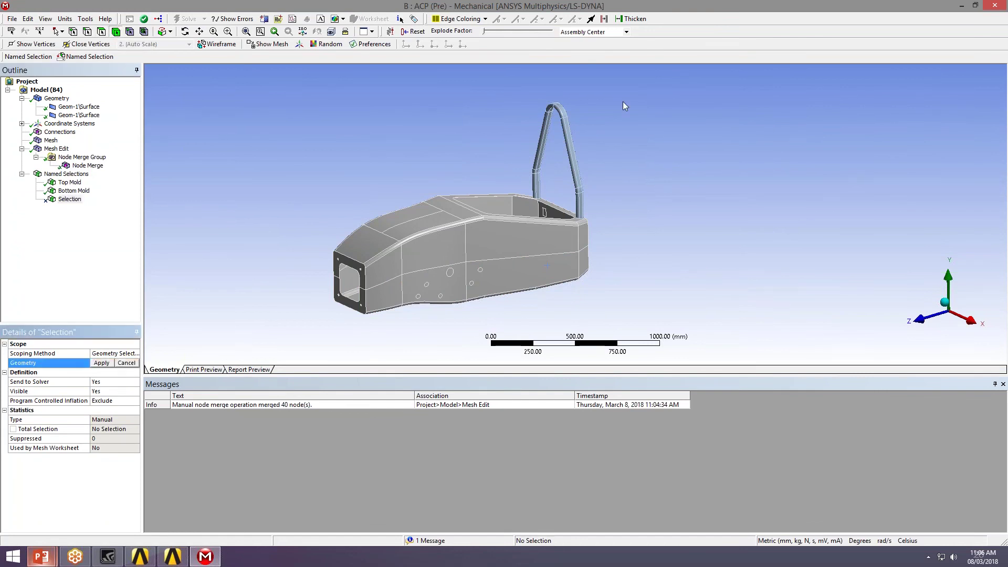
{"action": "left_click", "coordinate": [570, 146]}
{"action": "left_click", "coordinate": [101, 362]}
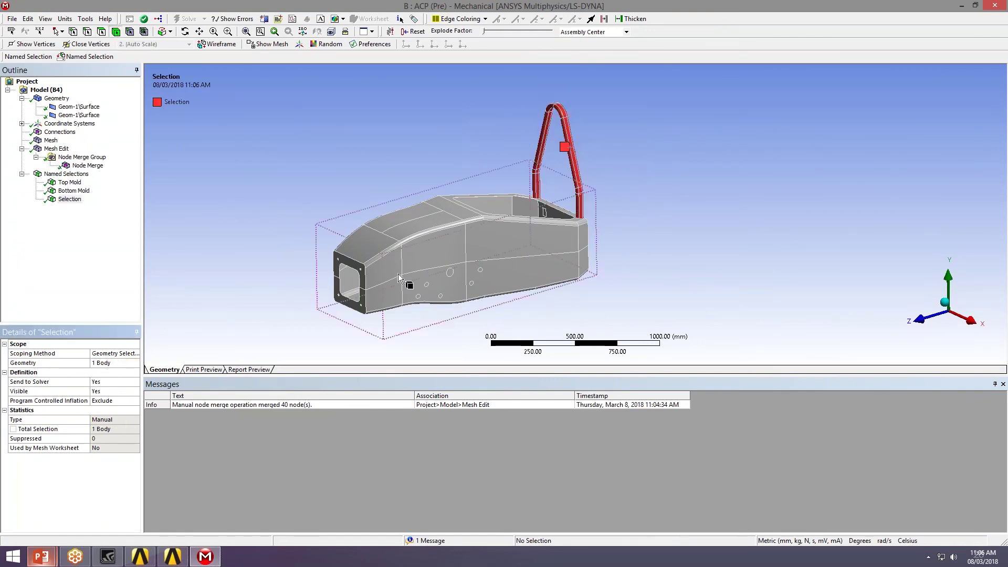
{"action": "middle_click_drag", "start_coordinate": [338, 163], "coordinate": [570, 177]}
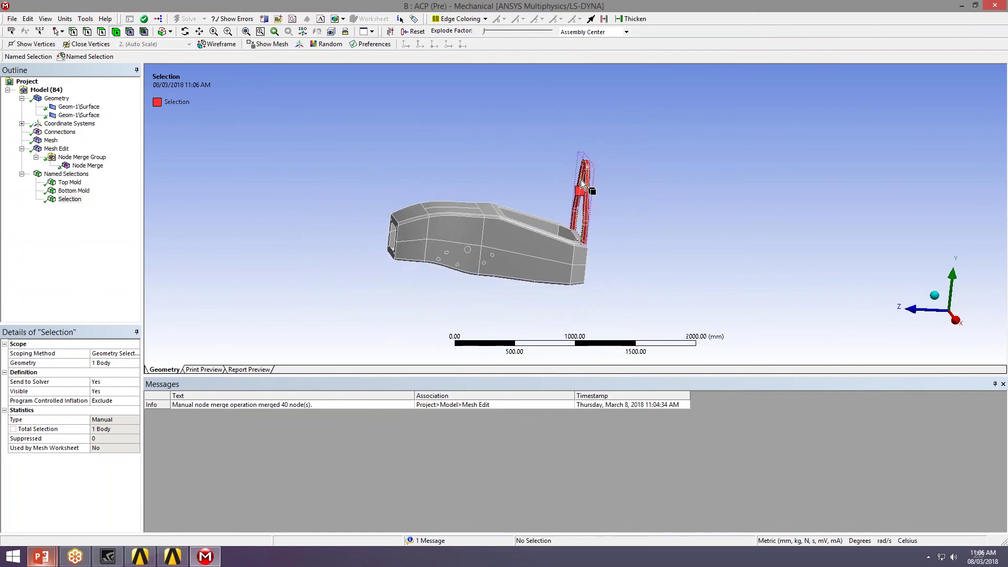
{"action": "scroll", "coordinate": [570, 177], "scroll_direction": "up", "scroll_amount": 4}
{"action": "scroll", "coordinate": [576, 210], "scroll_direction": "down", "scroll_amount": 1}
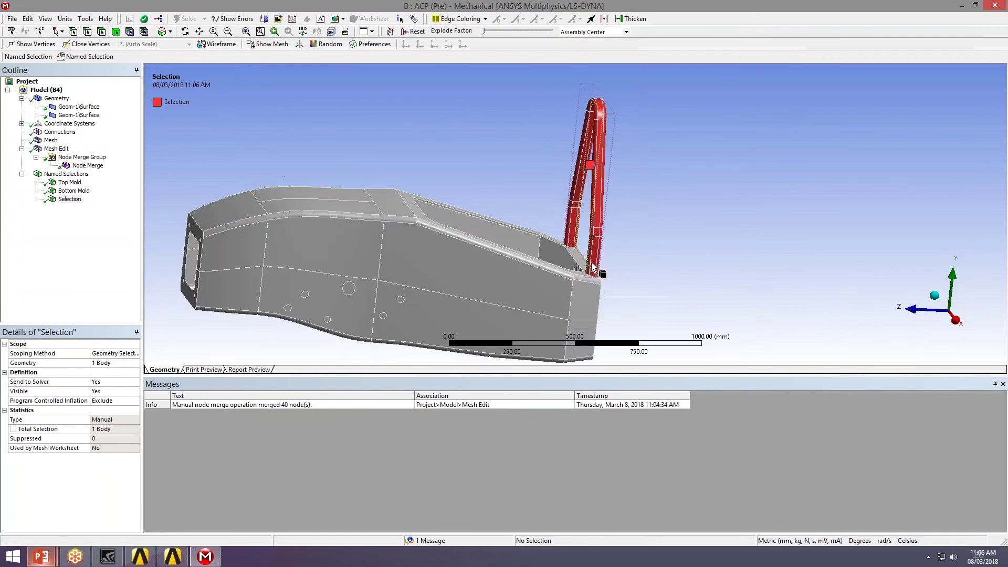